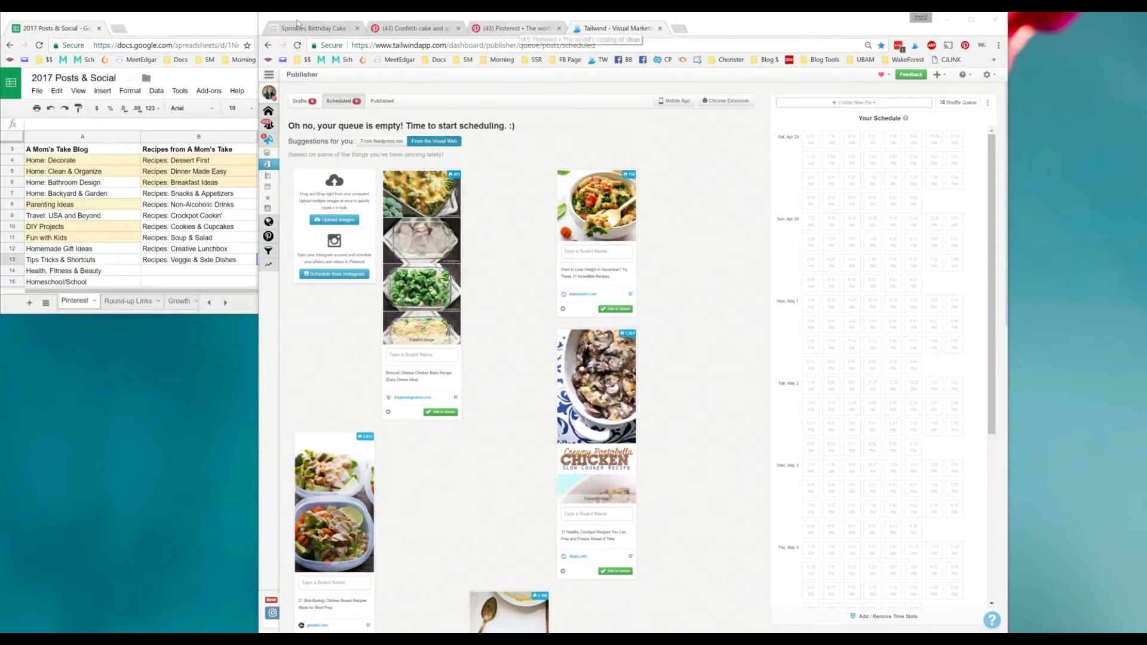
Step: In the Pinterest tab, search pins for 'easy dinner' instead of 'recipe' and scroll through the results
click(518, 28)
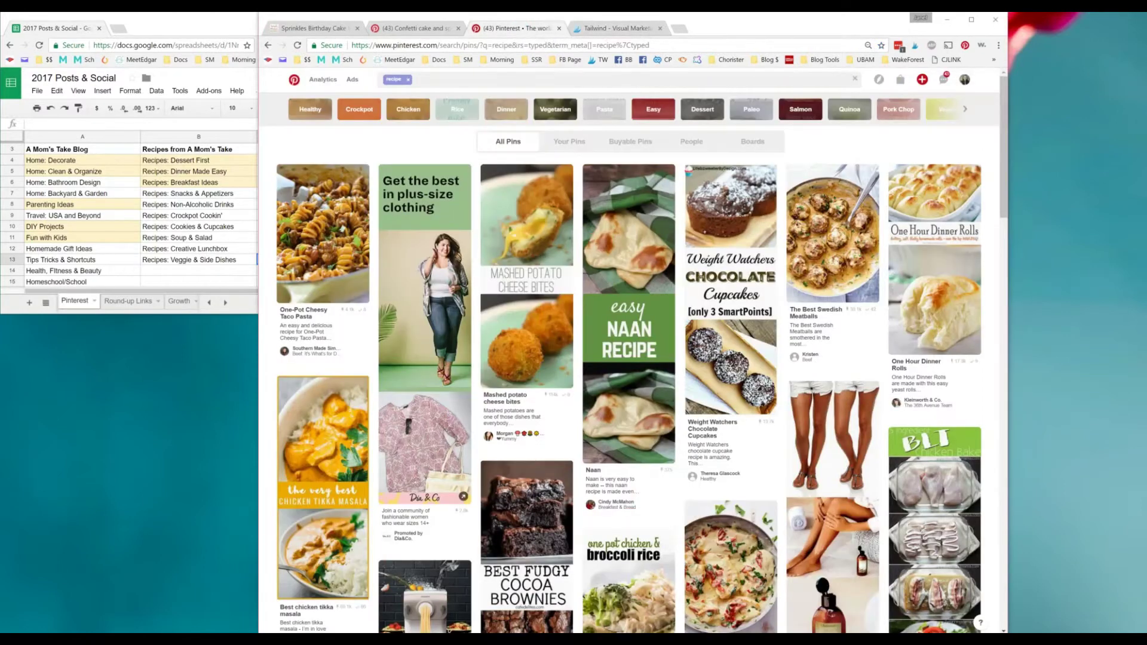
click(449, 79)
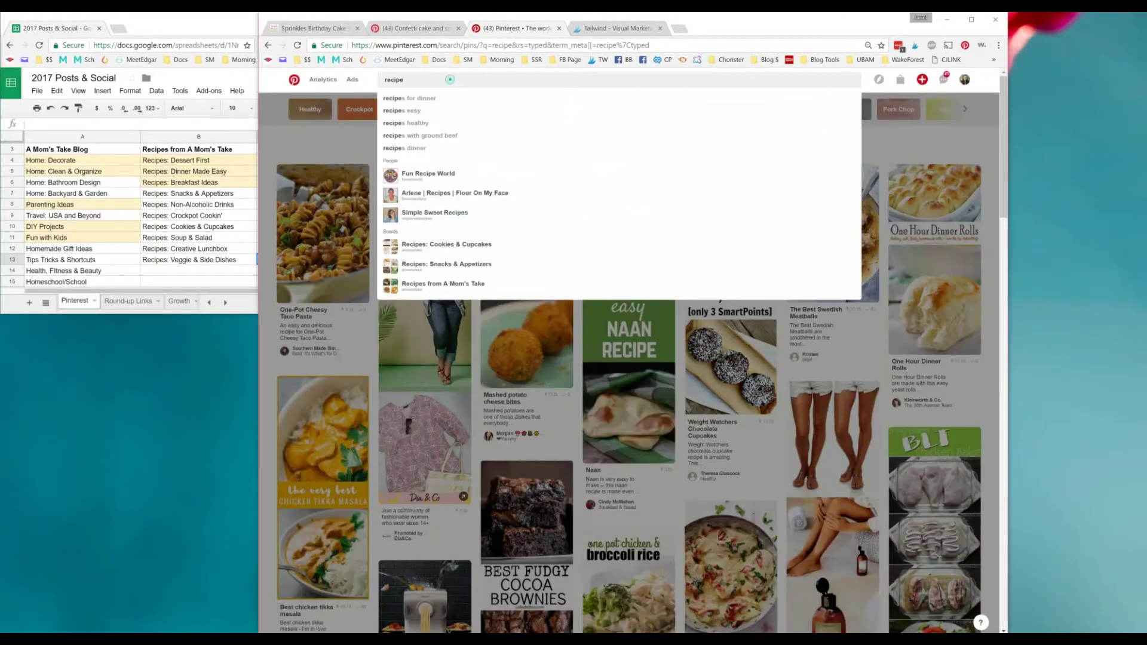
text(easy dinner)
key(Return)
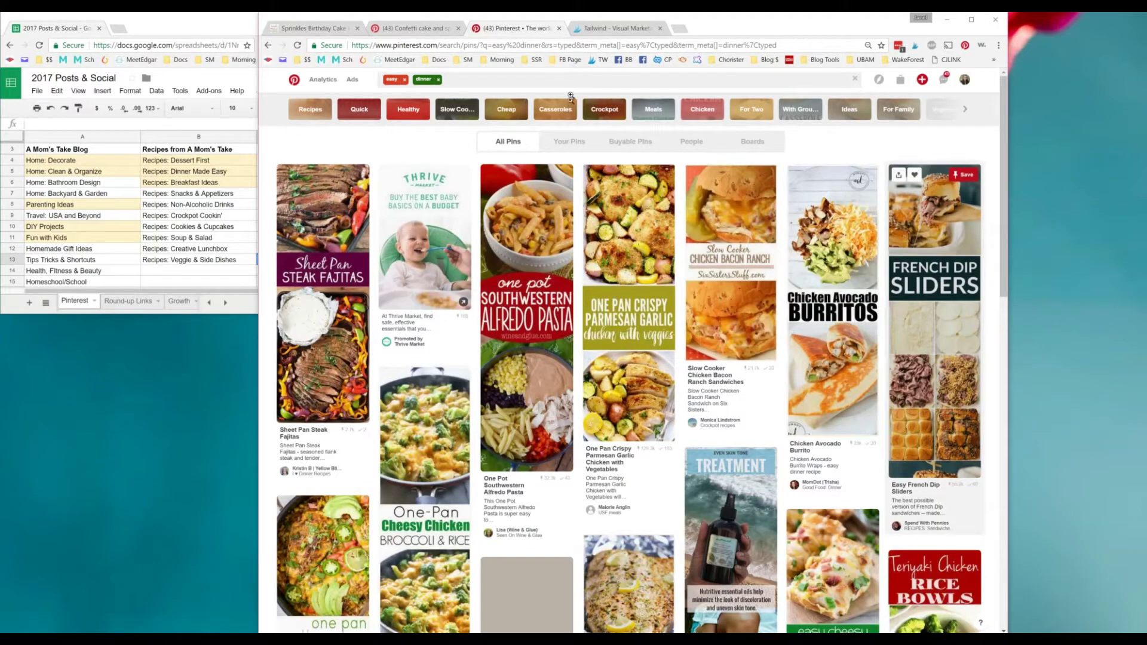
scroll(574, 239, down, 15)
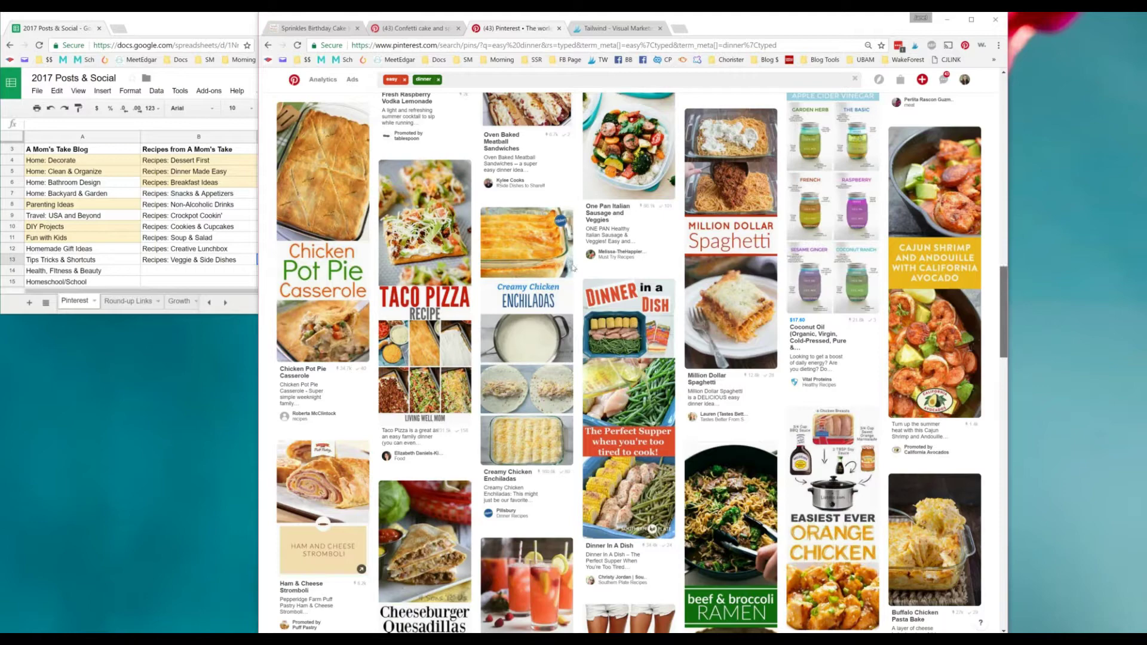
scroll(574, 254, down, 10)
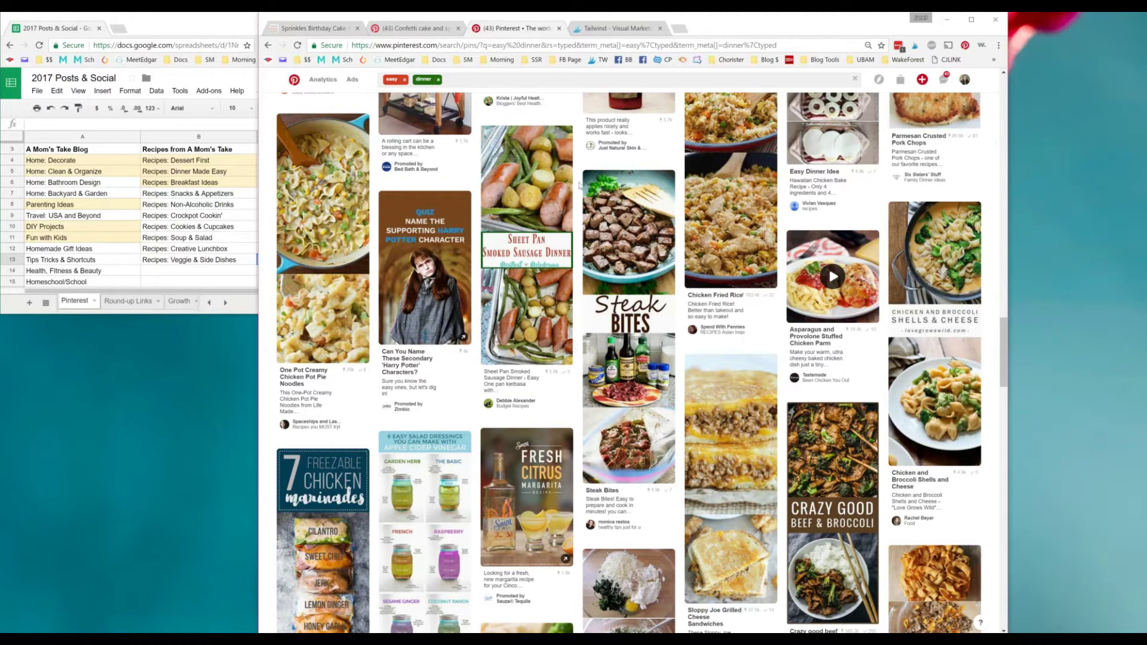
scroll(573, 249, down, 5)
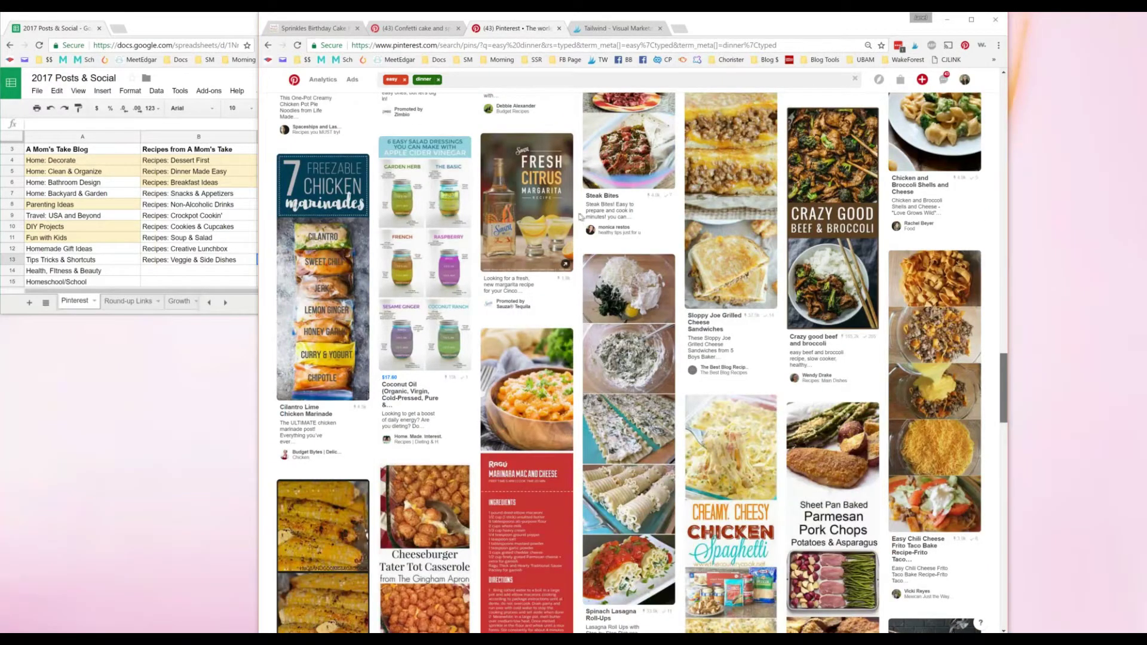
scroll(581, 216, down, 15)
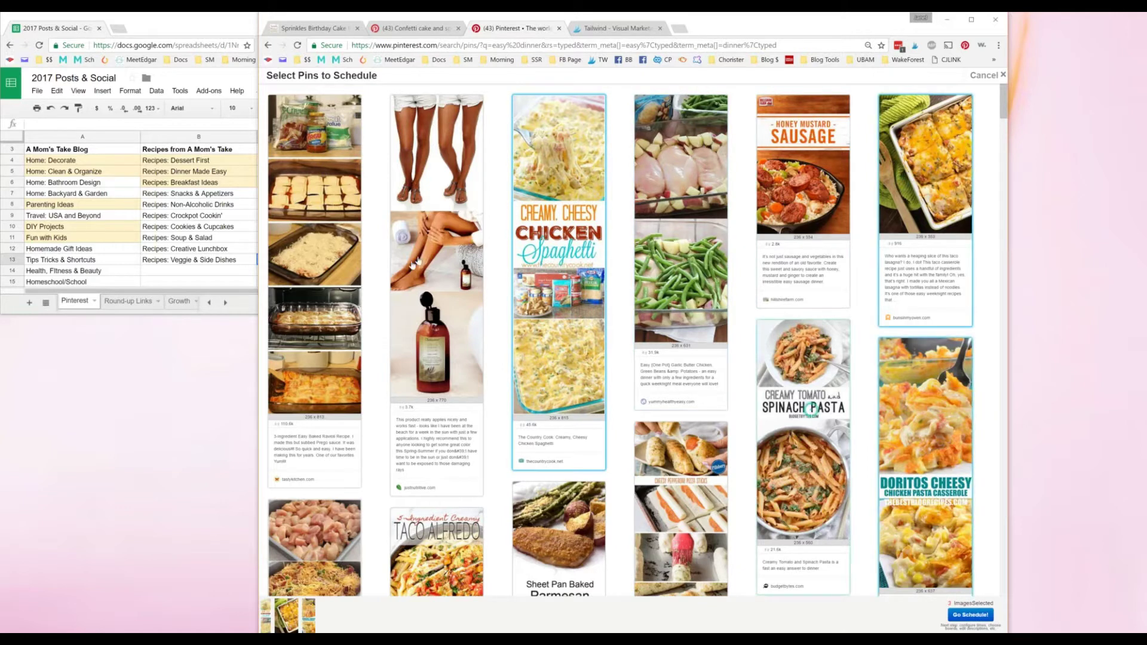
Step: Pick two more dinner pins, including Lemon Butter Chicken, bringing the selection to twelve
scroll(398, 275, down, 6)
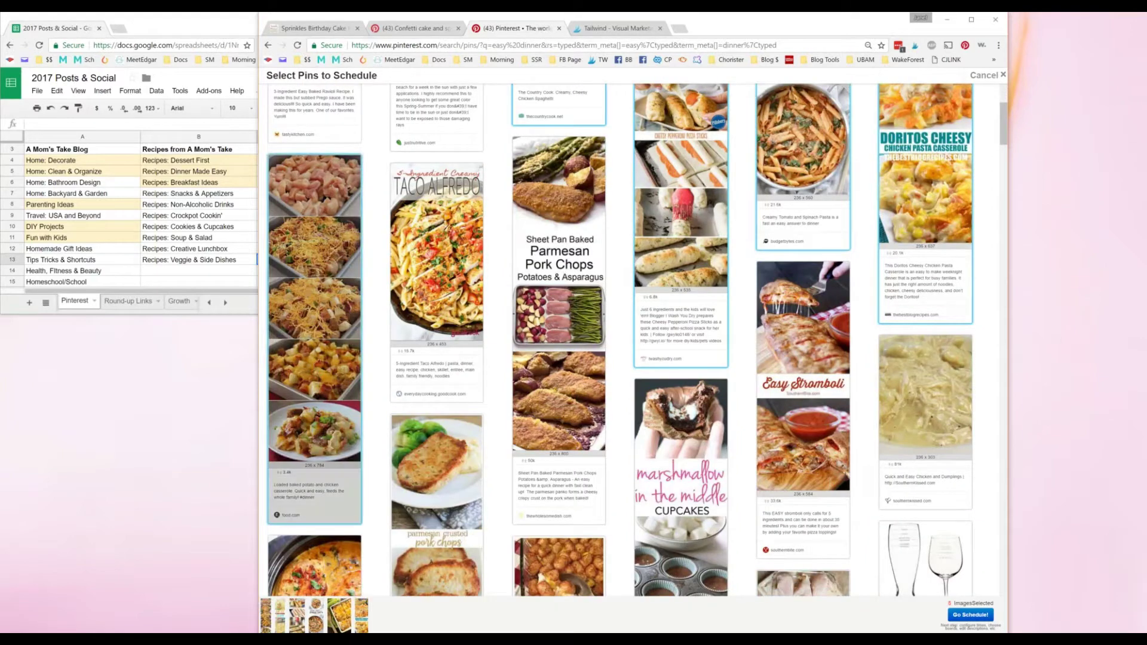
scroll(633, 341, down, 4)
scroll(637, 339, down, 2)
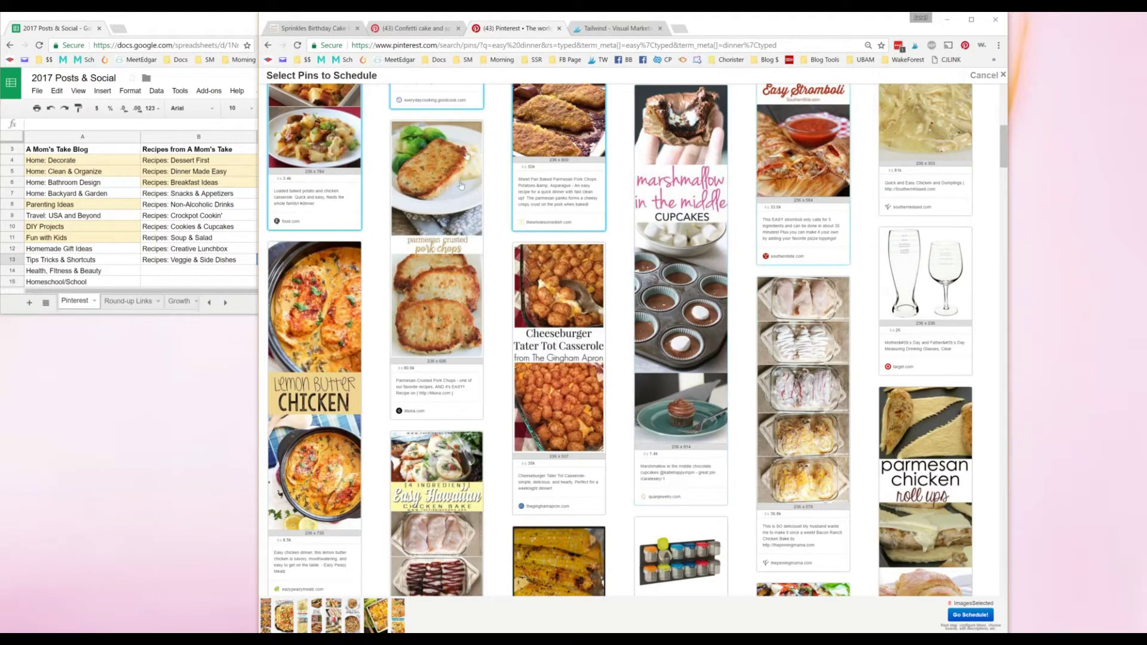
click(461, 215)
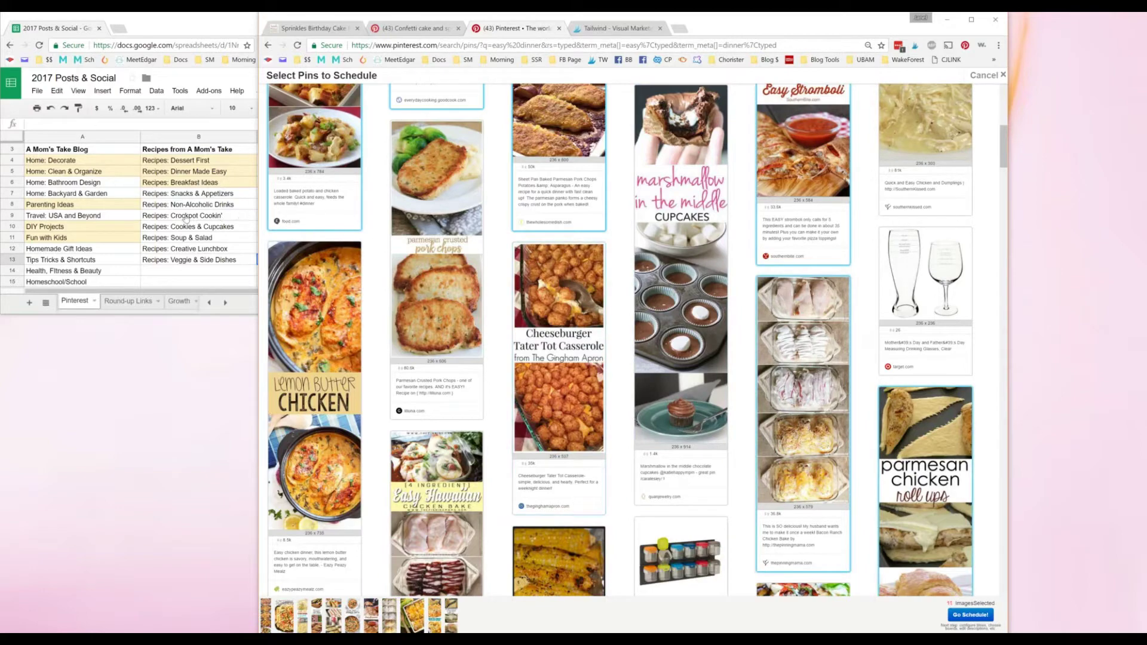
click(323, 365)
Step: Select seven more pins, from Bowtie Chicken Caesar through Easy French Dip Sandwiches
scroll(720, 518, down, 3)
scroll(636, 340, down, 4)
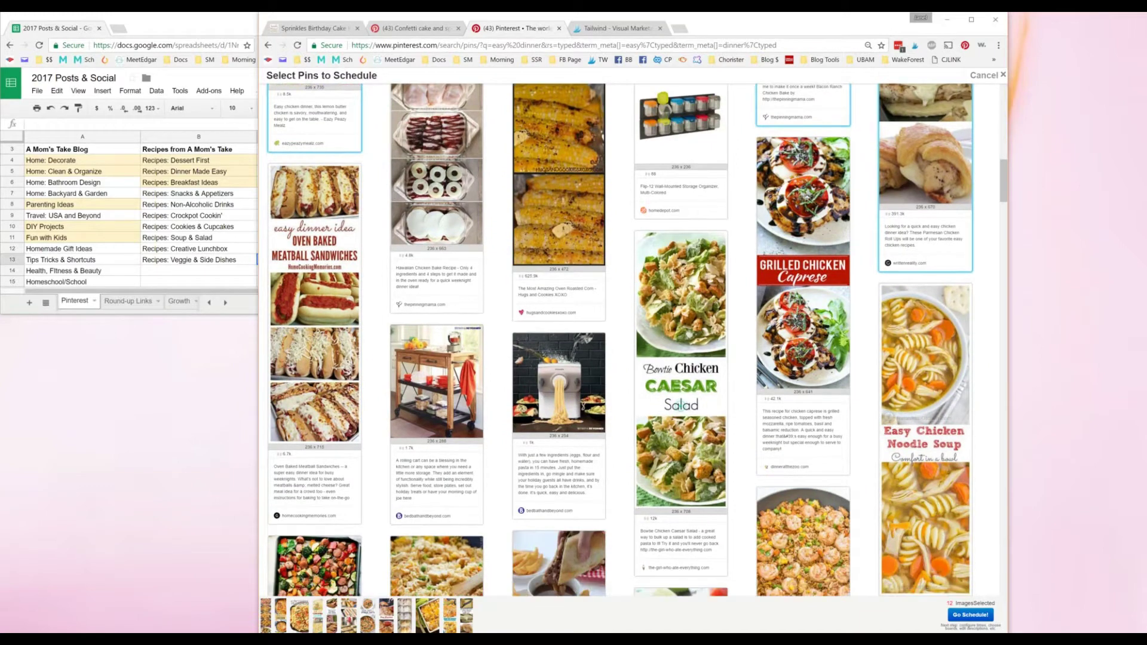
click(681, 406)
click(814, 301)
scroll(784, 538, down, 5)
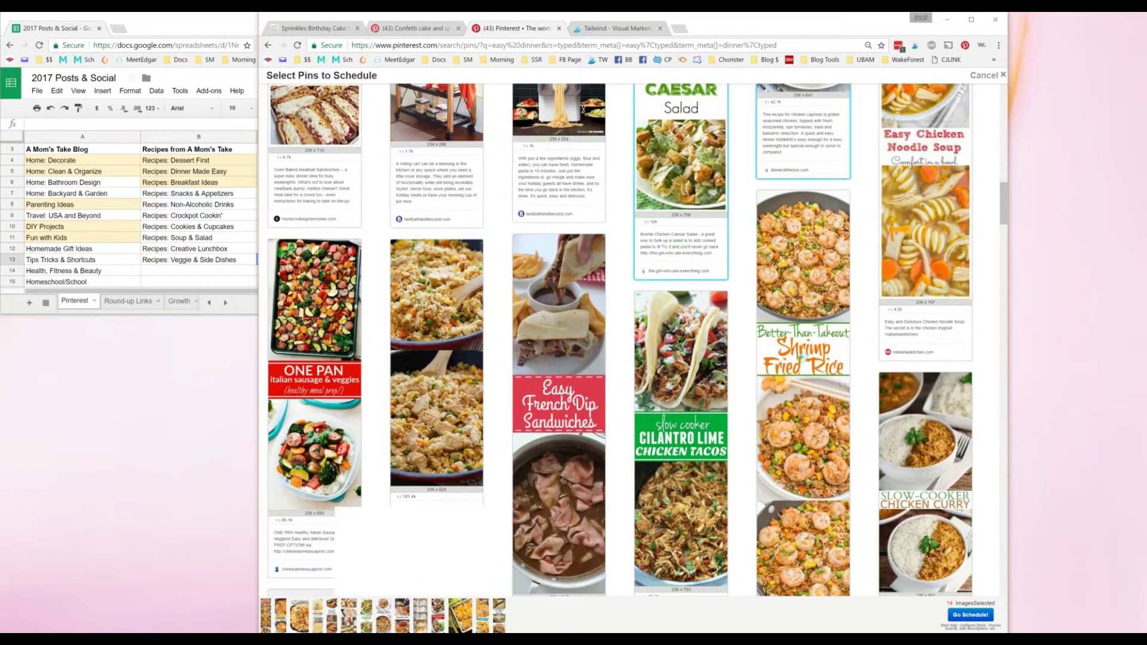
click(925, 251)
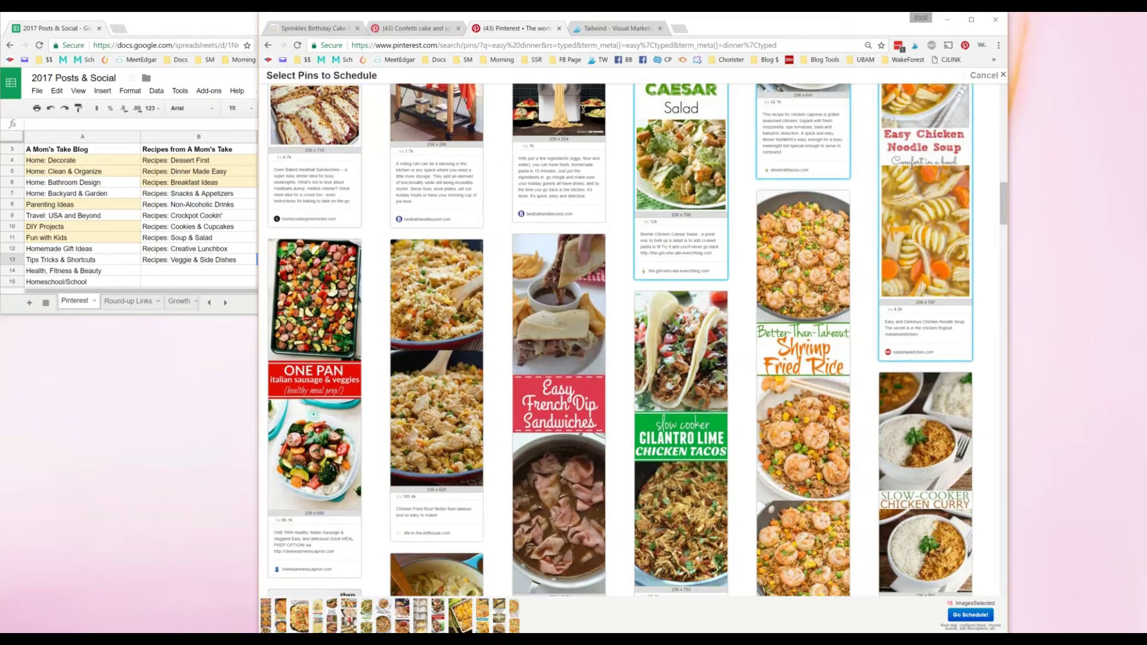
click(803, 388)
click(436, 358)
click(315, 418)
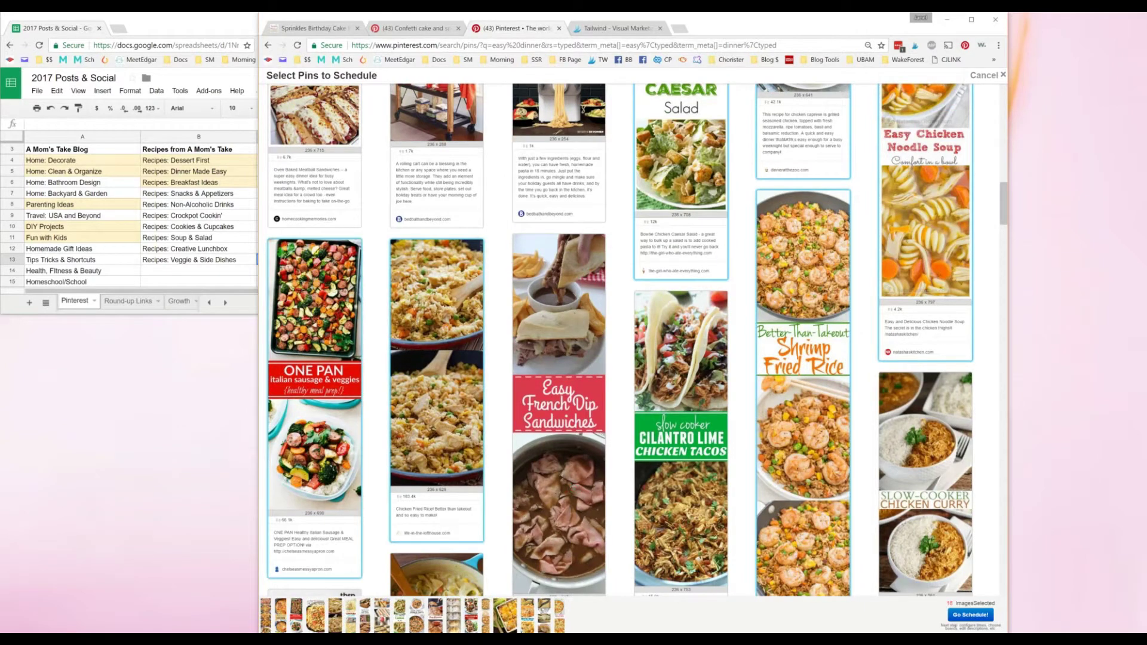
click(559, 329)
Step: Add six pins, from Cilantro Lime Chicken Tacos to Buffalo Chicken Lettuce Wraps
scroll(618, 341, down, 6)
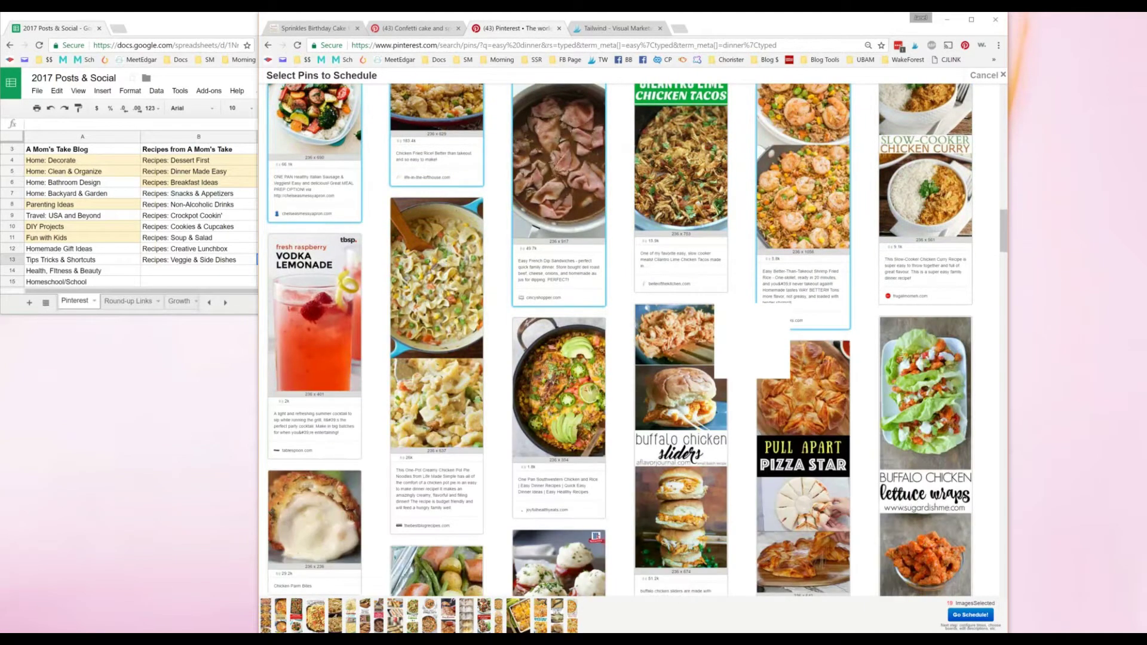
click(681, 180)
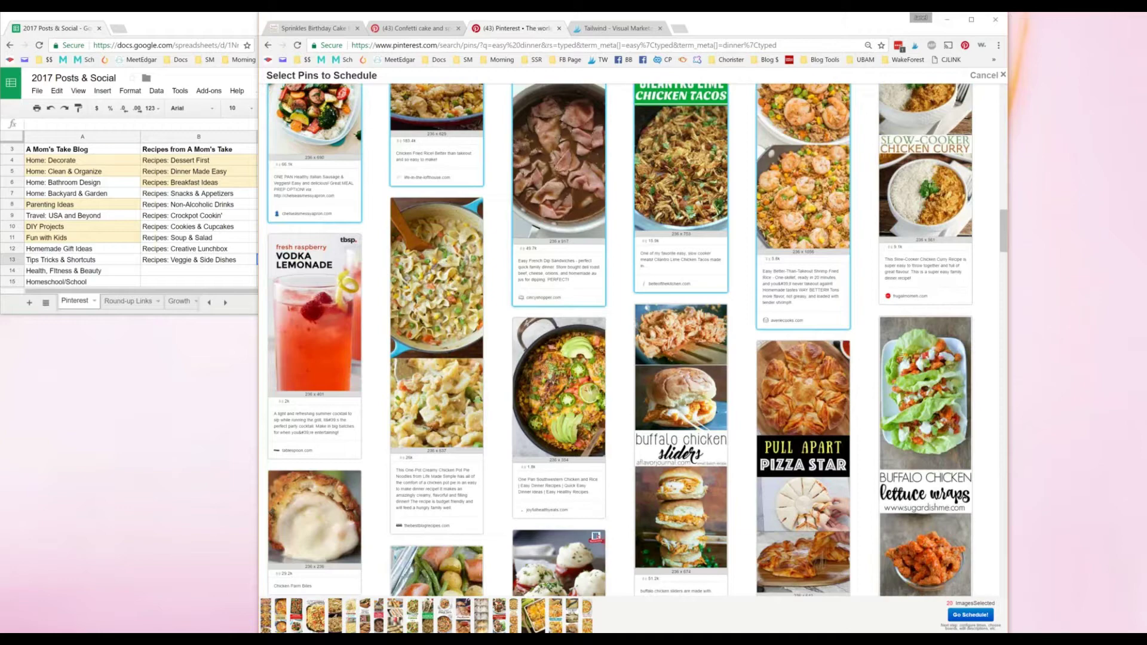
click(436, 335)
click(558, 388)
click(681, 418)
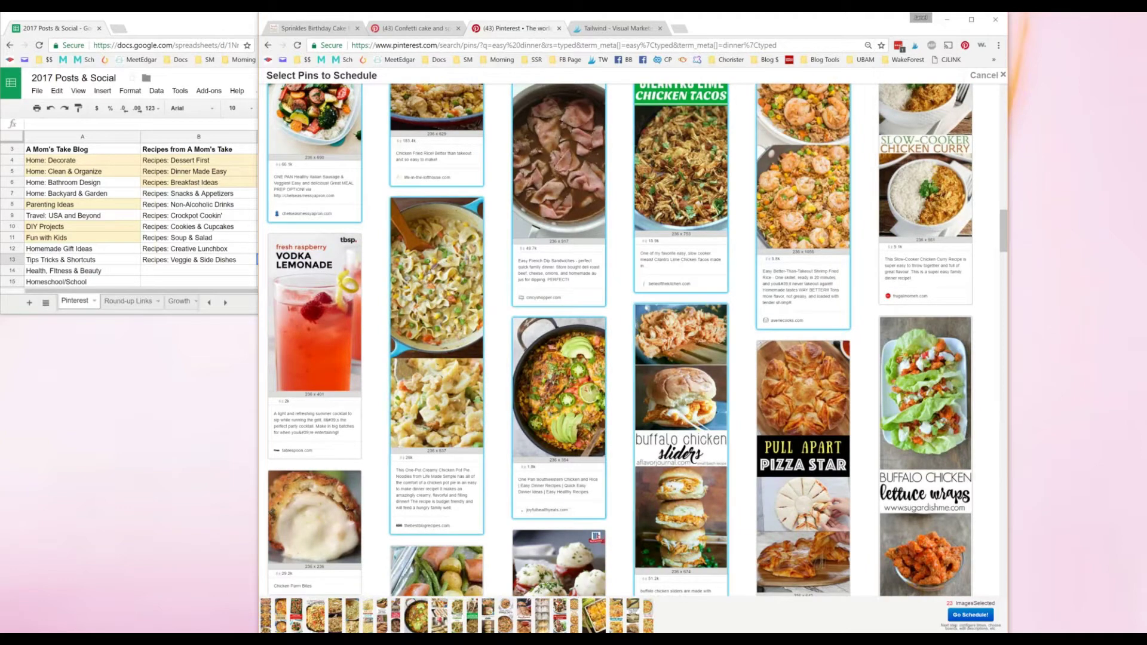
click(803, 418)
click(925, 418)
Step: Add Smoked Sausage Dinner, Chicken Tetrazzini, Taco Bake and Cheeseburger Quesadillas, and deselect potato wedges
scroll(925, 358, down, 6)
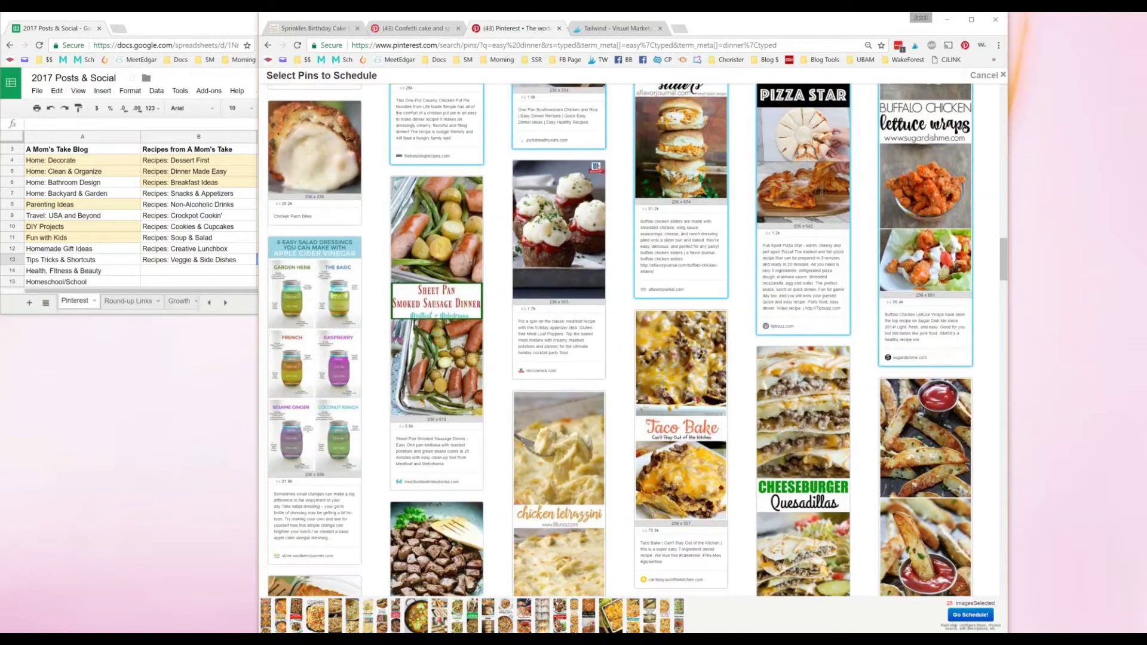
click(437, 335)
click(550, 512)
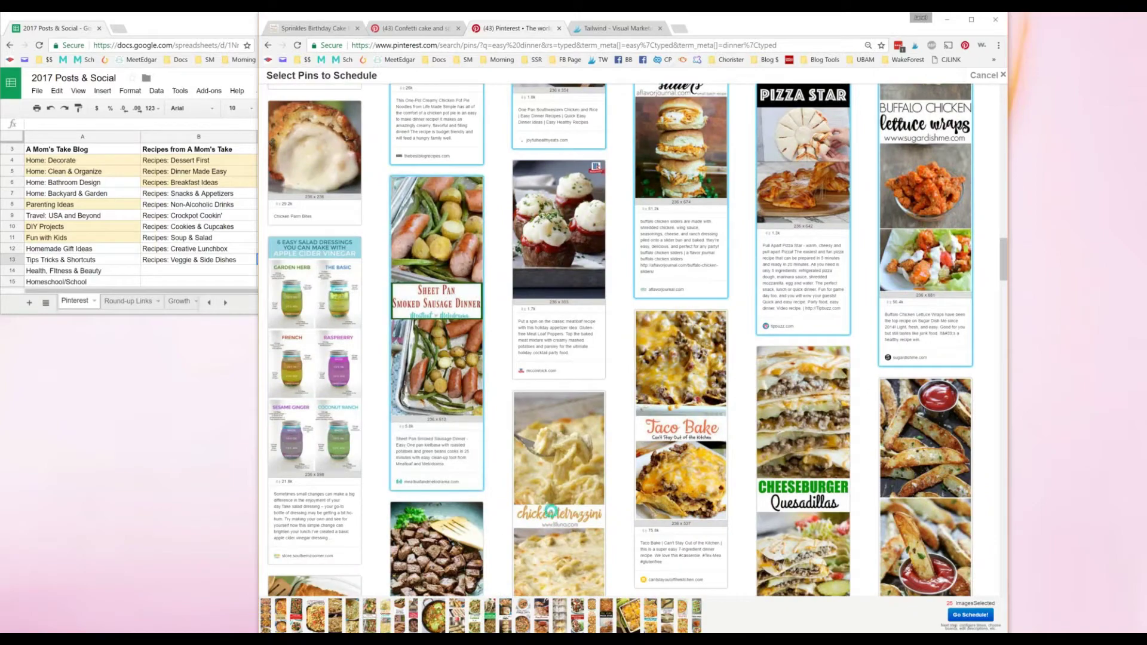
click(681, 448)
click(802, 472)
scroll(621, 341, down, 13)
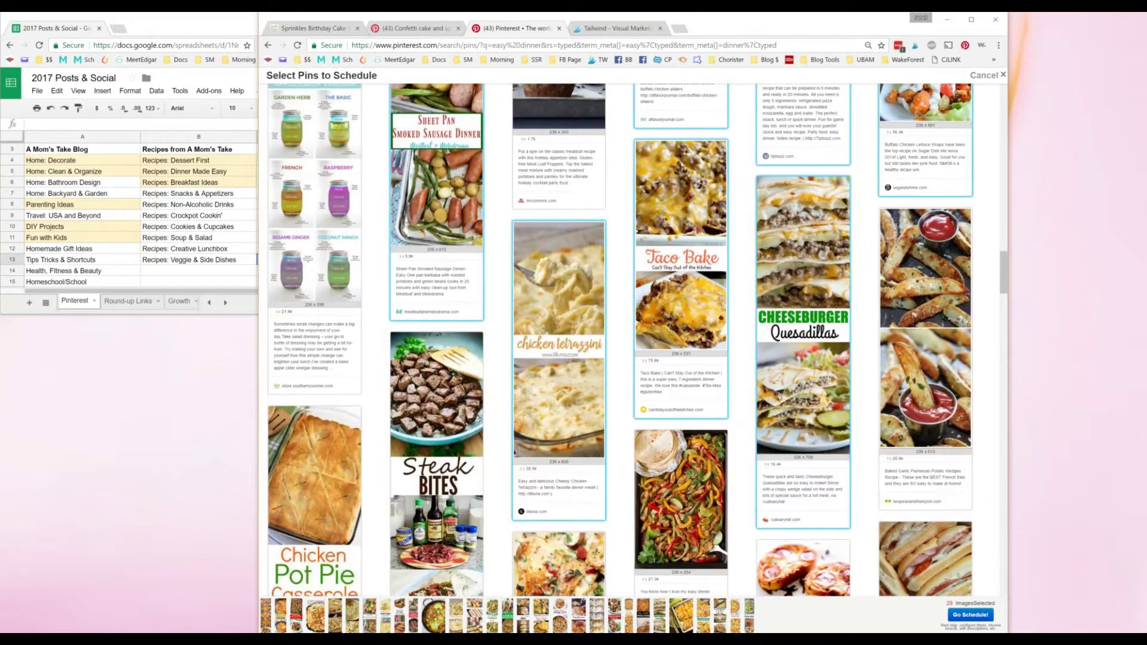
scroll(621, 341, up, 5)
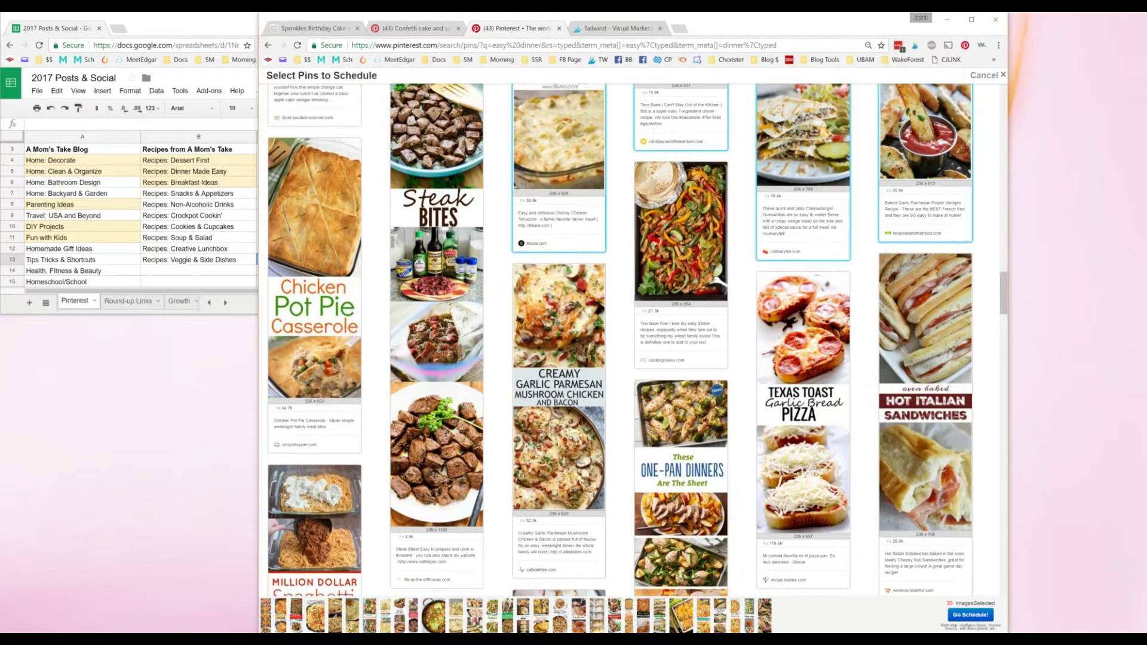
click(925, 131)
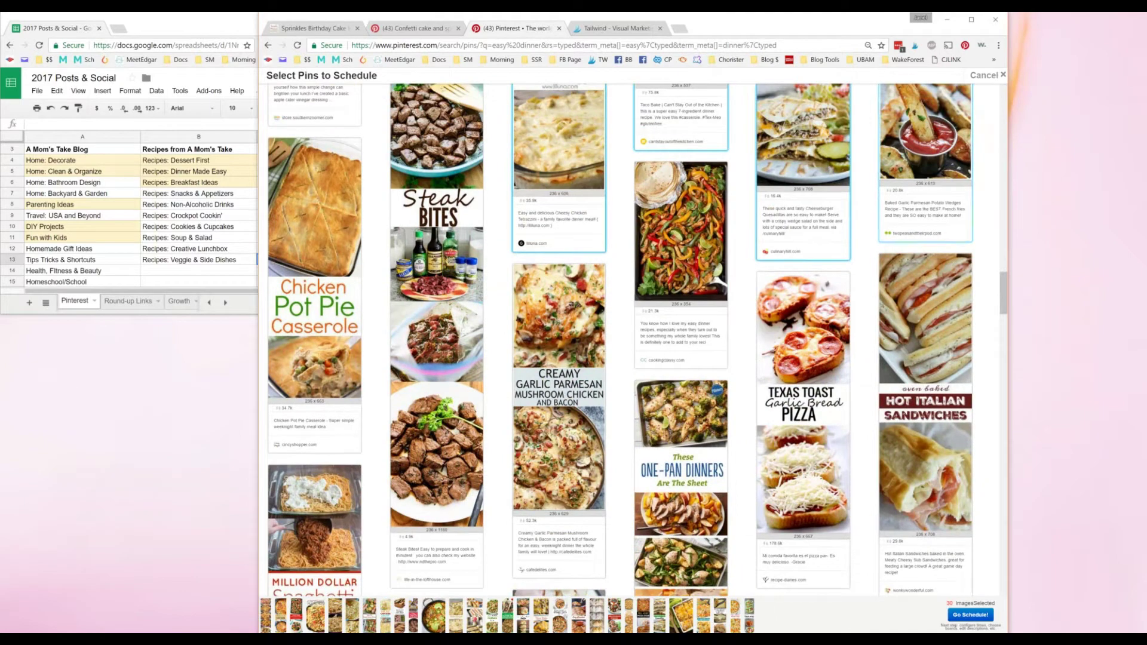
Step: Add six pins, from Steak Bites to Hot Italian Sandwiches, including Chicken Pot Pie Casserole
click(436, 334)
click(559, 418)
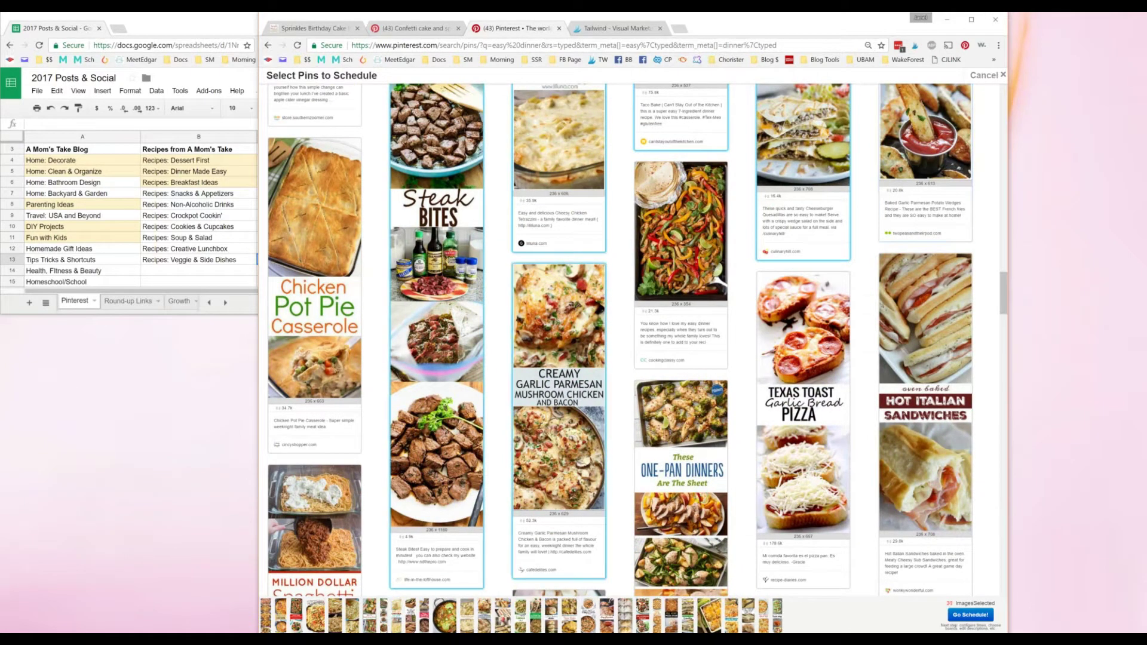
click(681, 478)
click(315, 299)
click(809, 443)
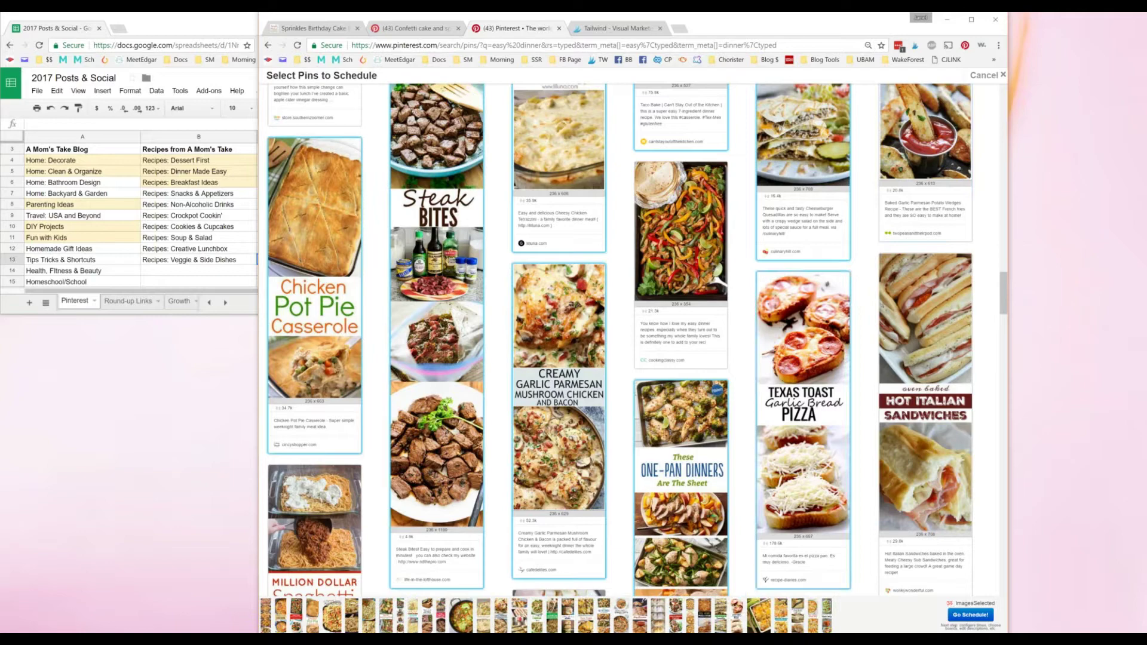
click(941, 430)
Step: Add Million Dollar Spaghetti, Cajun Shrimp and Andouille, Broccoli Shells & Cheese, and baked Italian chicken
scroll(941, 430, down, 3)
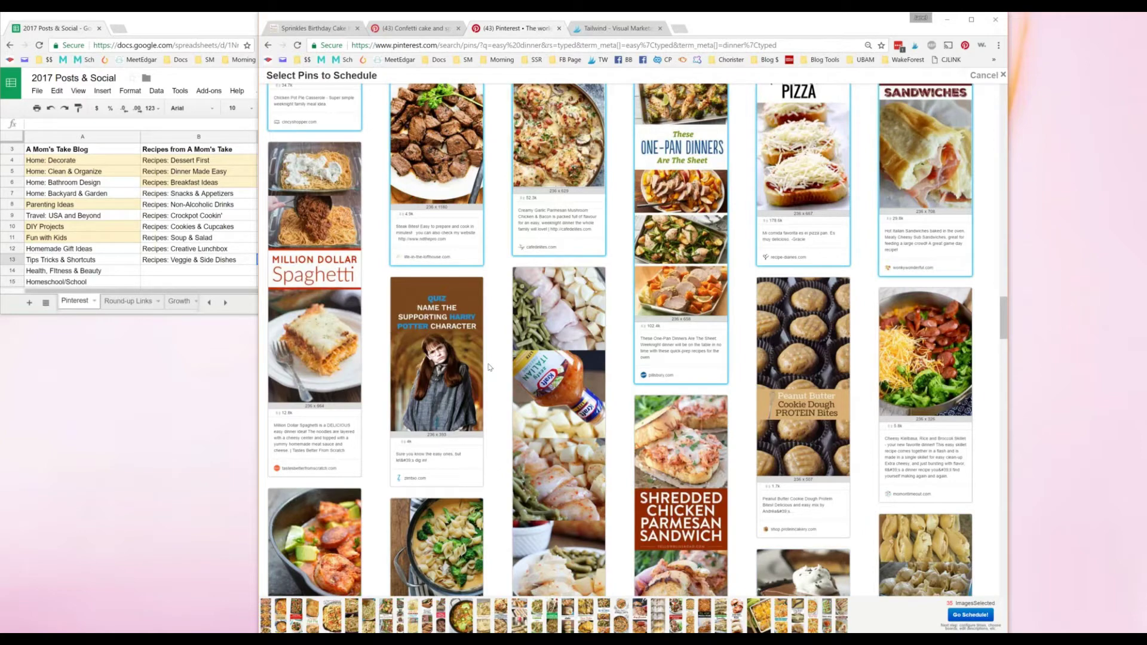
scroll(865, 525, down, 3)
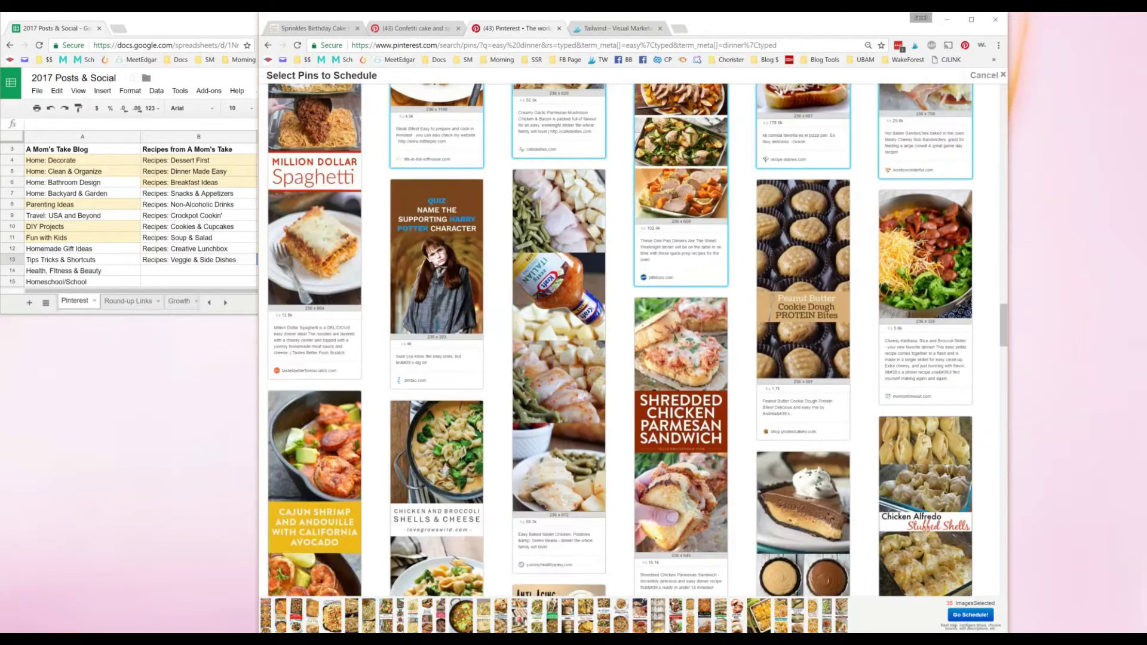
scroll(302, 174, up, 1)
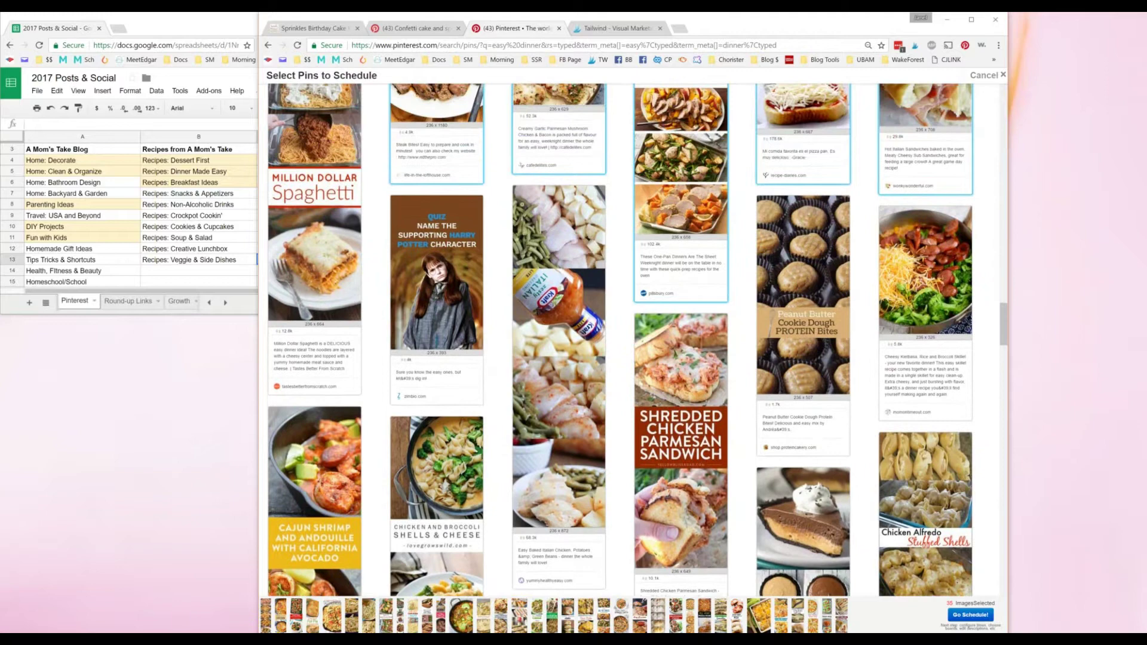
click(302, 174)
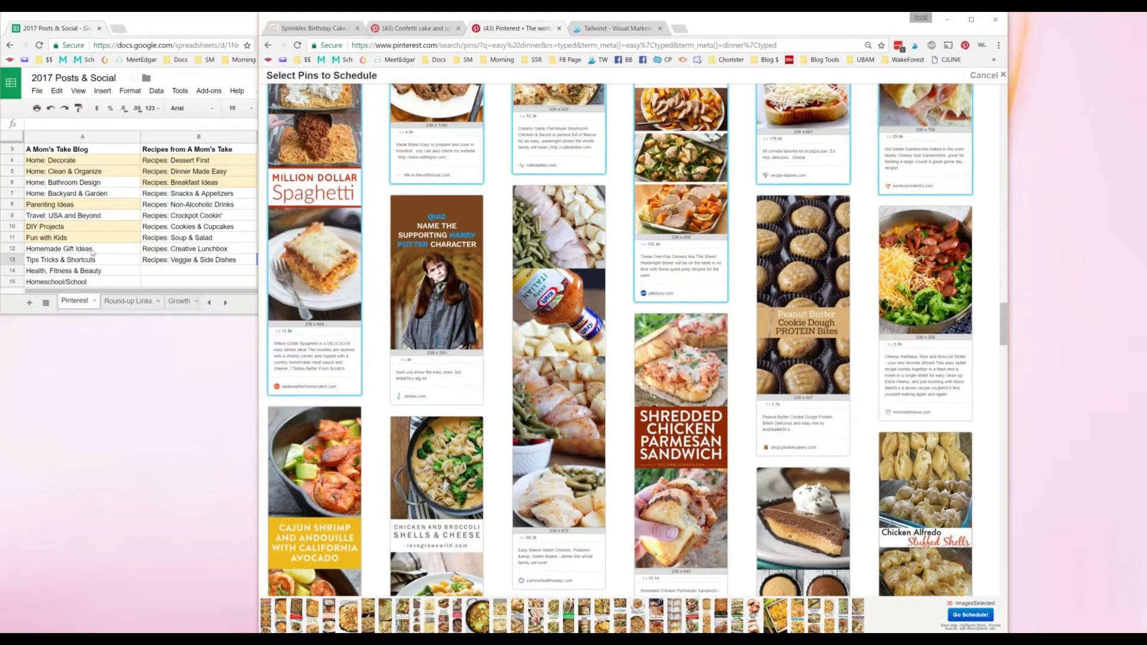
click(315, 489)
click(430, 500)
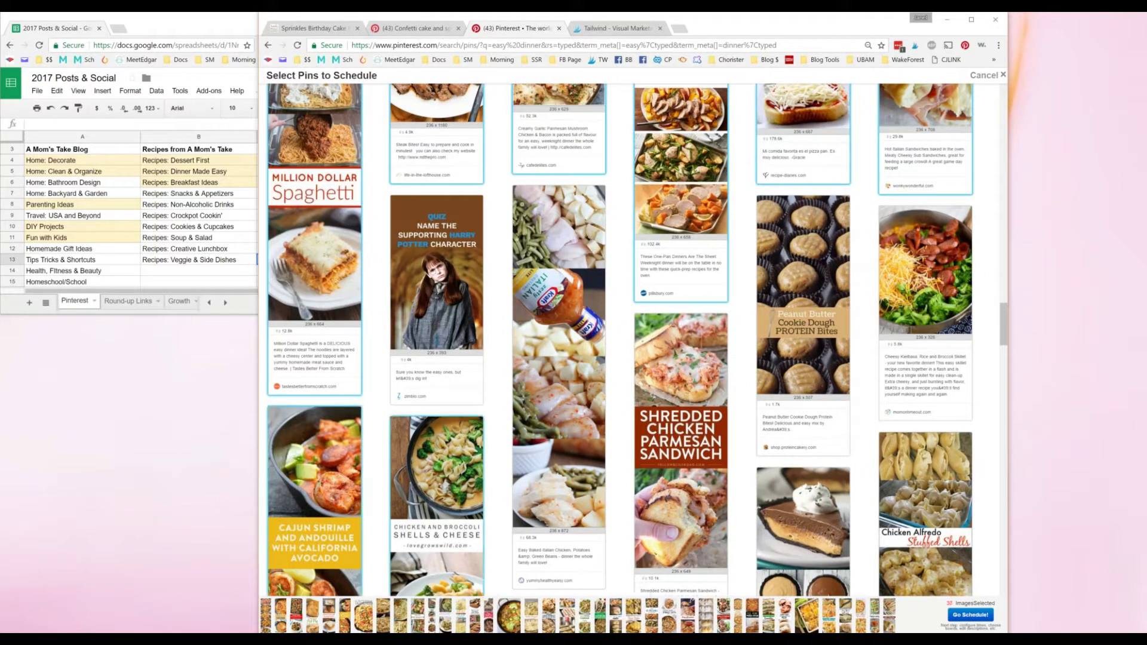
click(558, 417)
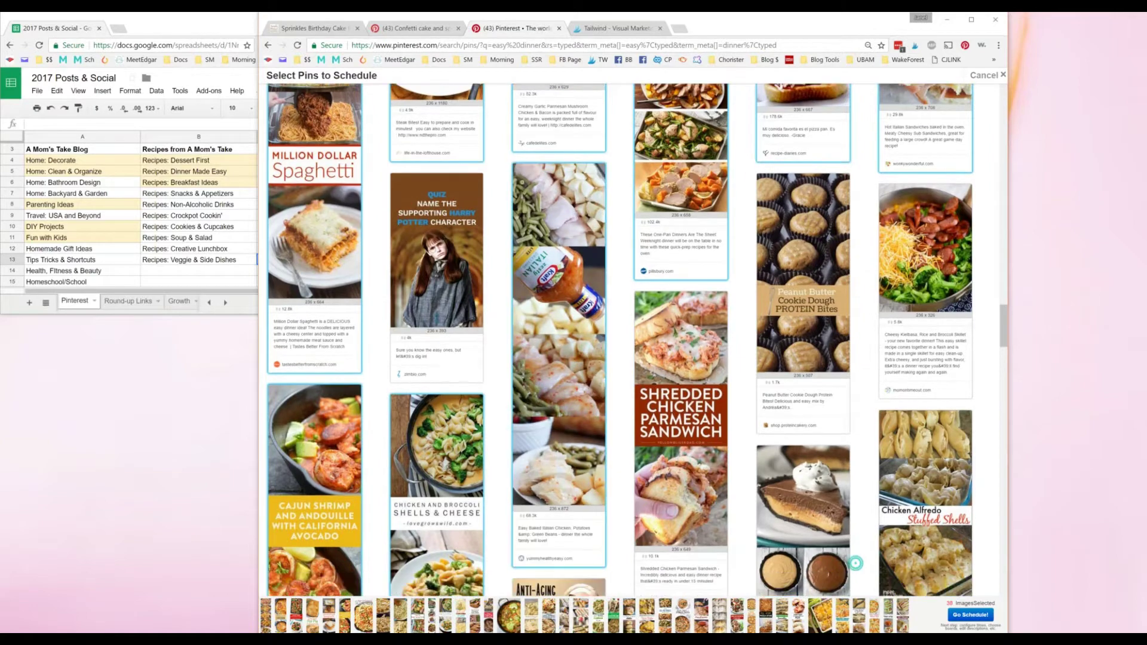
Step: Add five pins, from Shredded Chicken Parmesan Sandwich to Taco Pizza
scroll(559, 416, down, 2)
scroll(681, 299, down, 1)
click(680, 287)
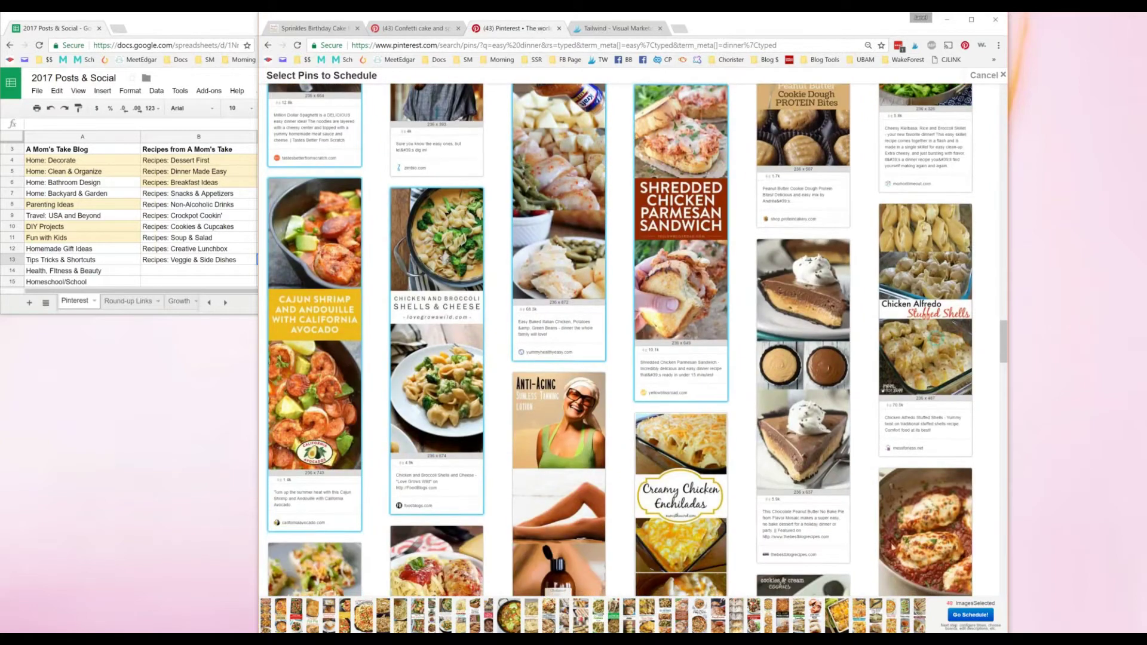
click(924, 334)
scroll(924, 335, down, 4)
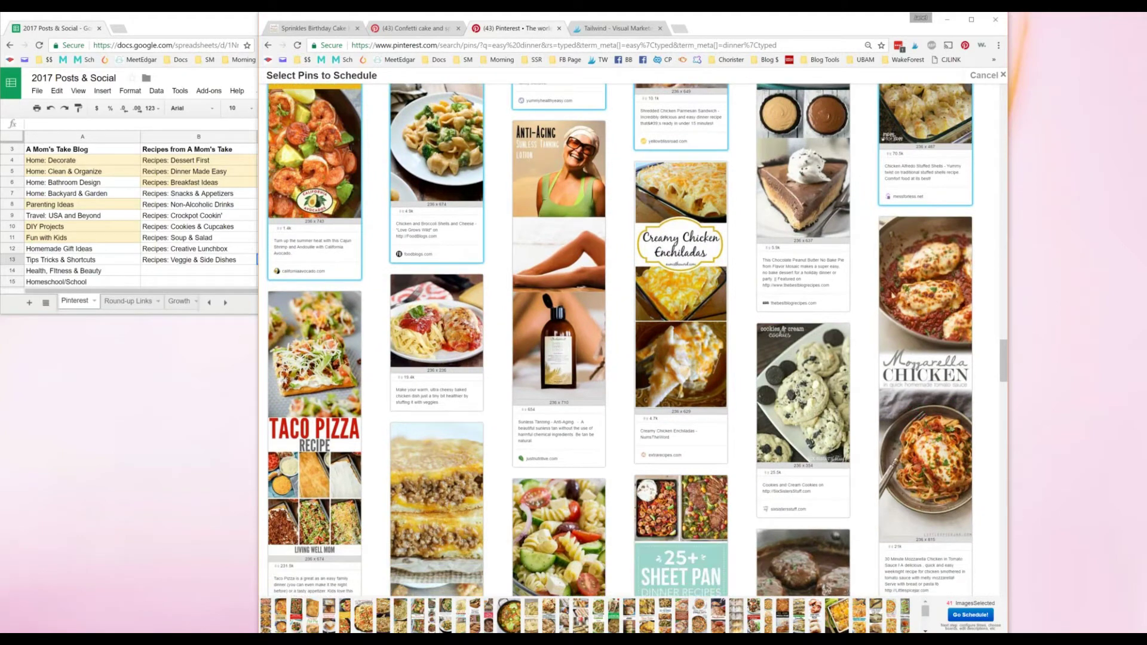
click(918, 411)
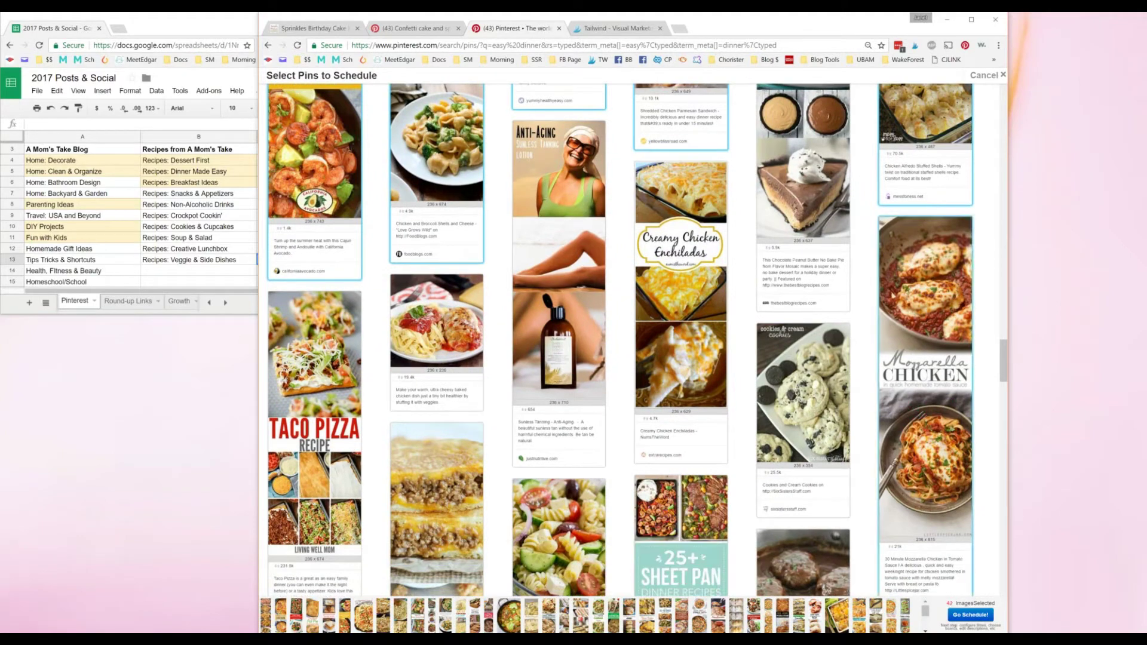
click(681, 287)
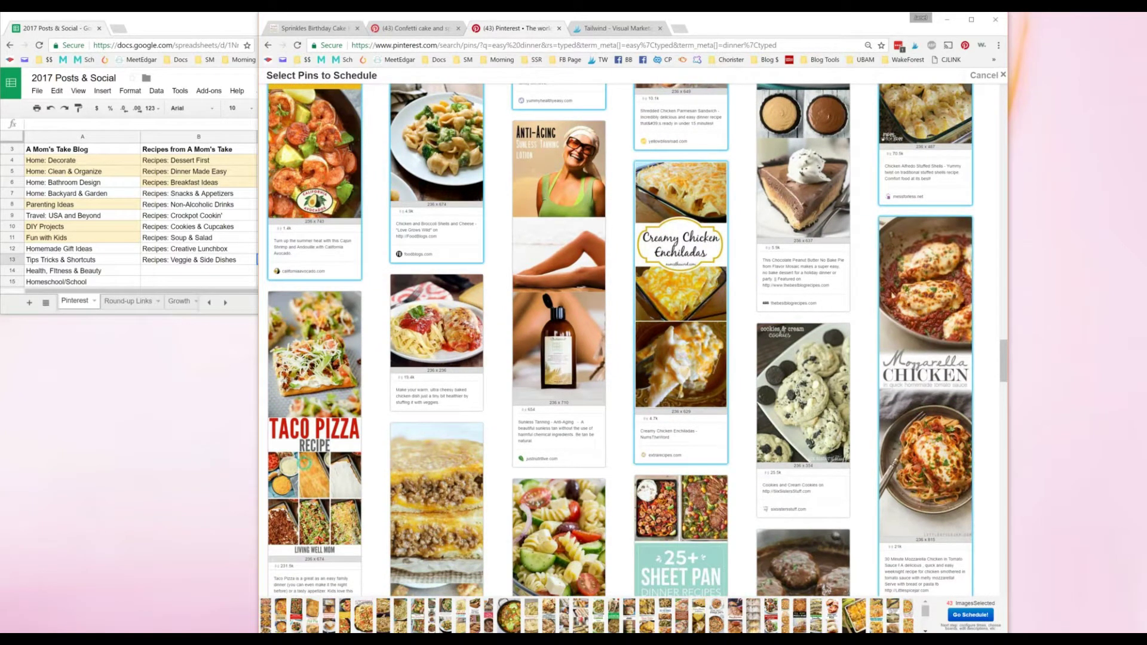
click(303, 465)
Step: Add seven pins, from Easy Greek Pasta Salad to chicken alfredo stuffed shells
scroll(304, 465, down, 3)
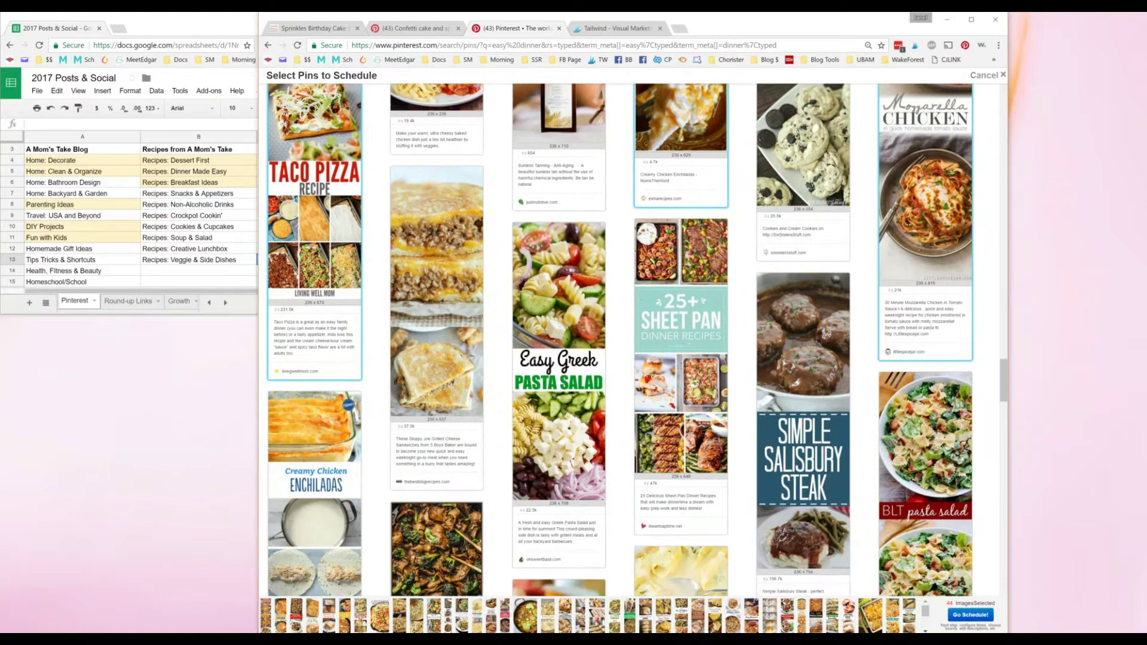
click(541, 370)
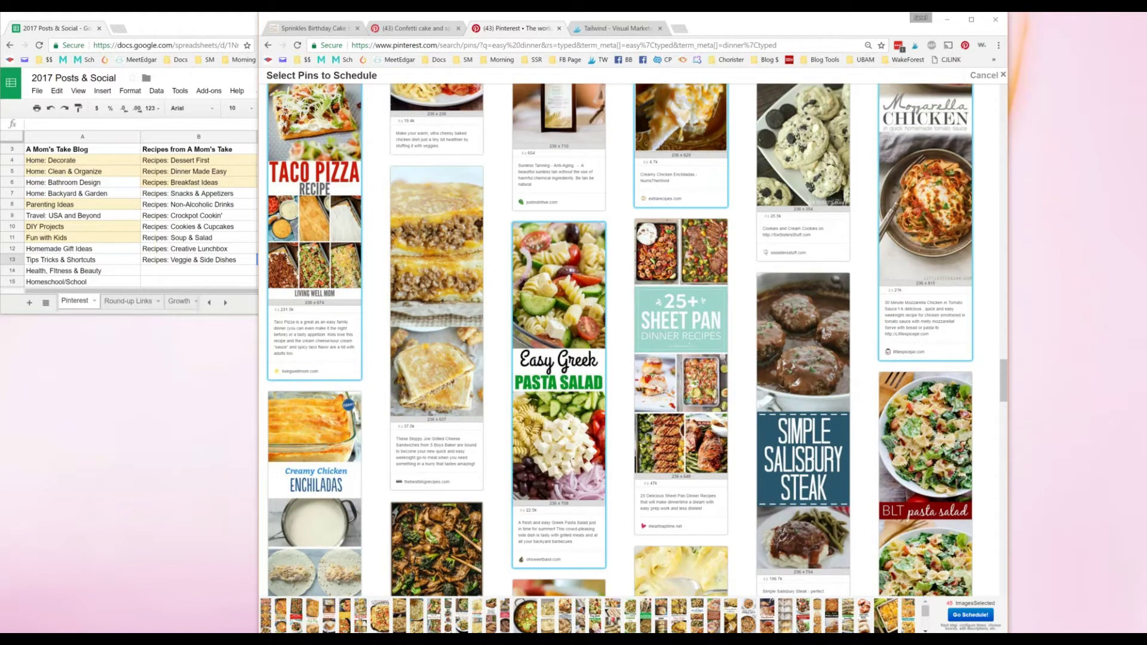
click(685, 399)
click(935, 466)
scroll(936, 466, down, 3)
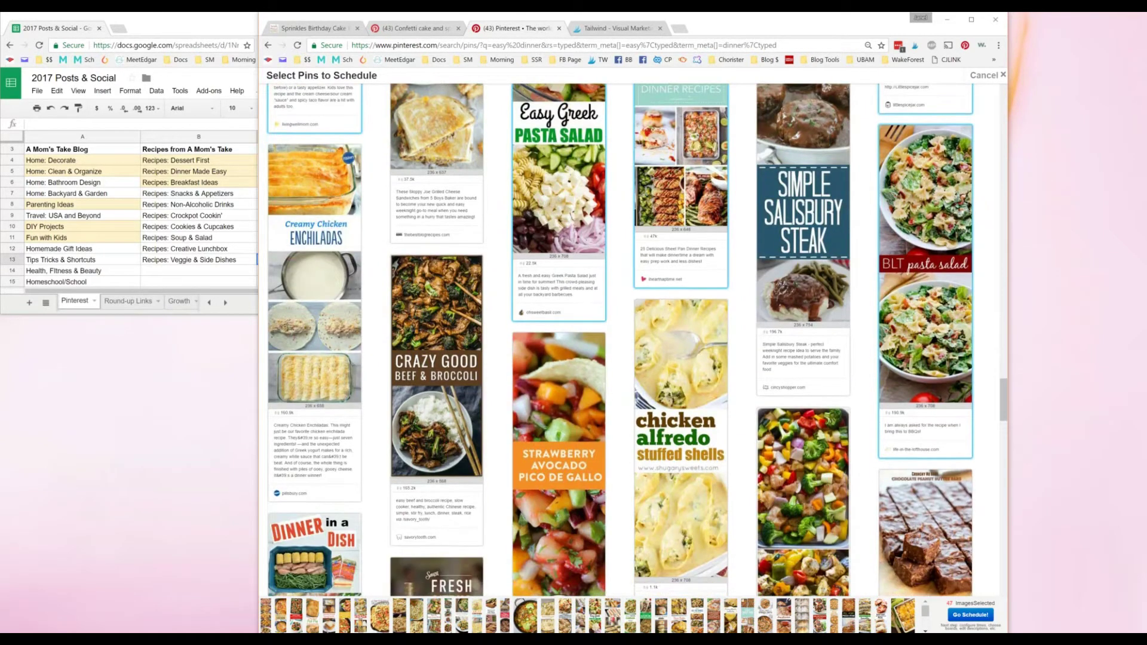
click(810, 221)
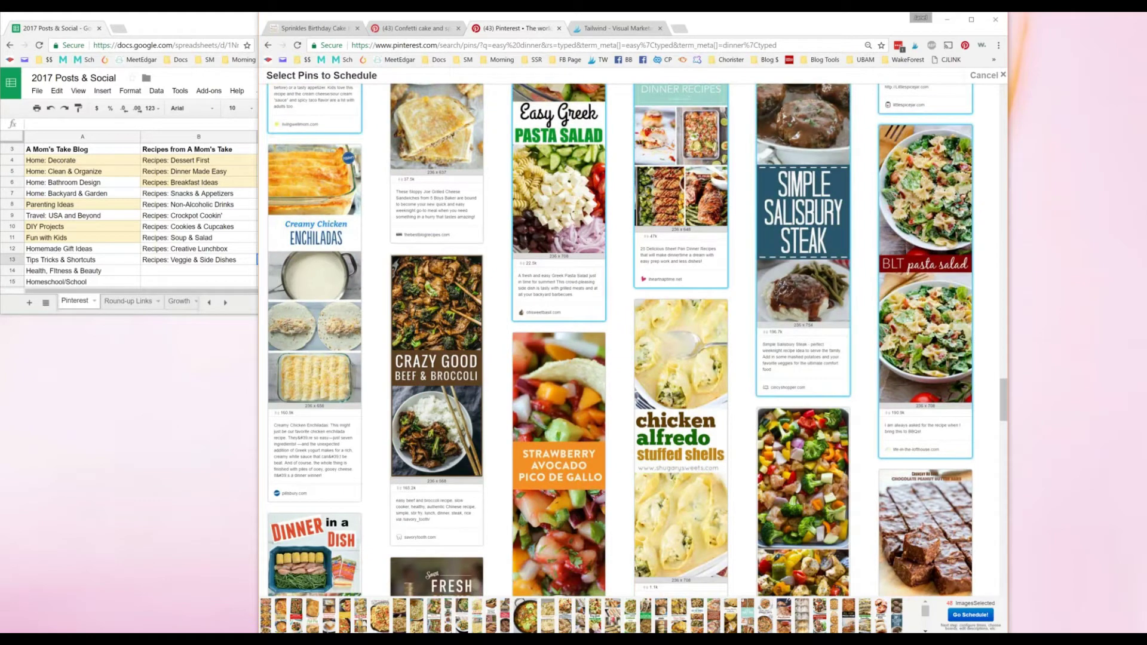
click(436, 370)
click(564, 515)
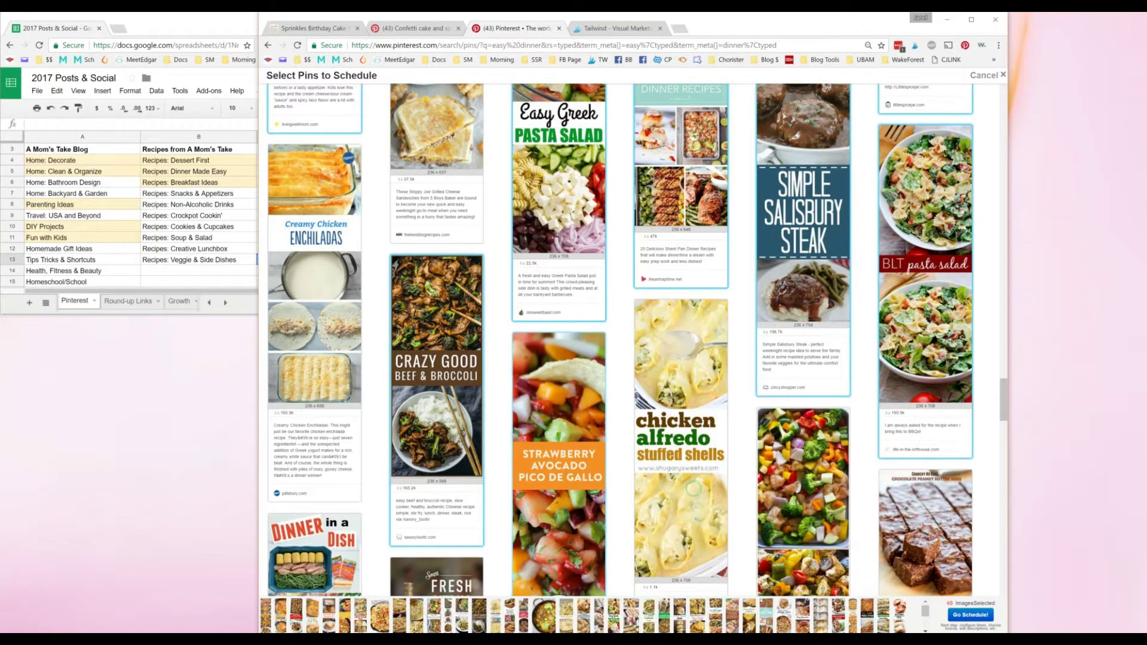
click(693, 489)
Step: Add five pins, from garlic bread pasta to Broccoli Cheddar Baked Potatoes
scroll(888, 496, down, 5)
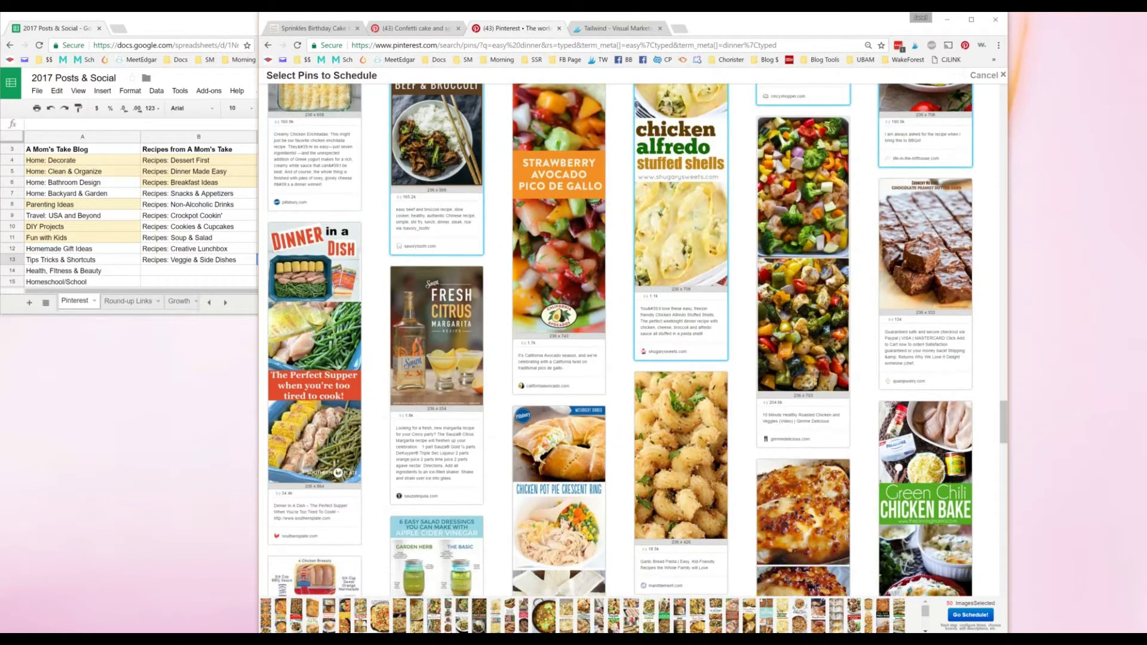
scroll(578, 561, down, 3)
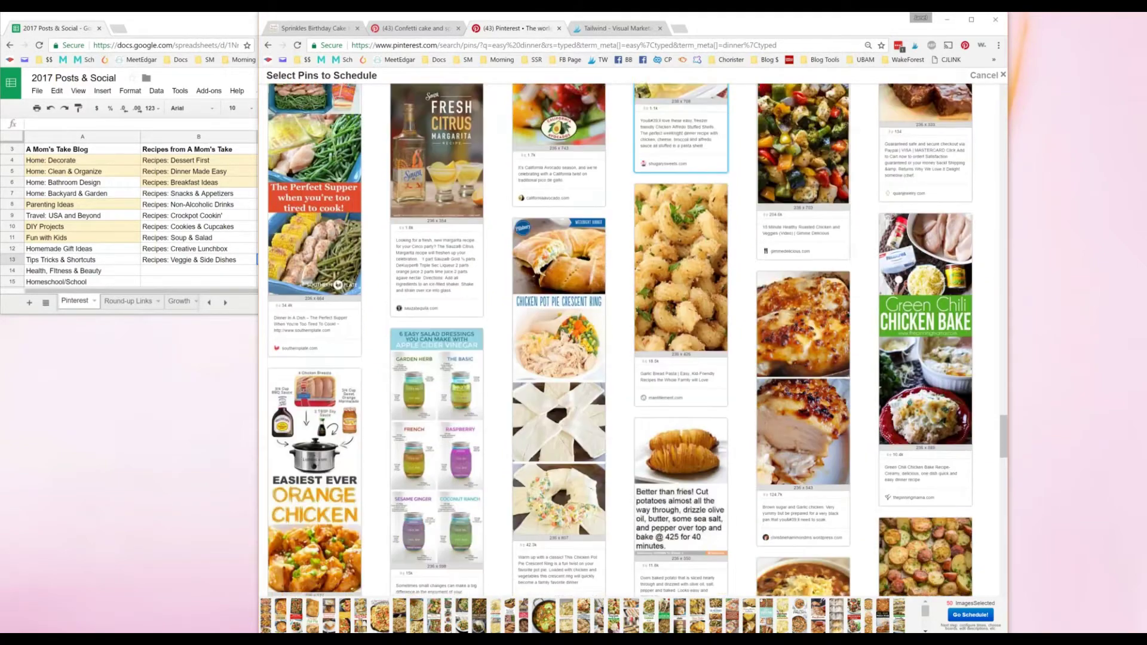
scroll(578, 521, down, 1)
click(681, 230)
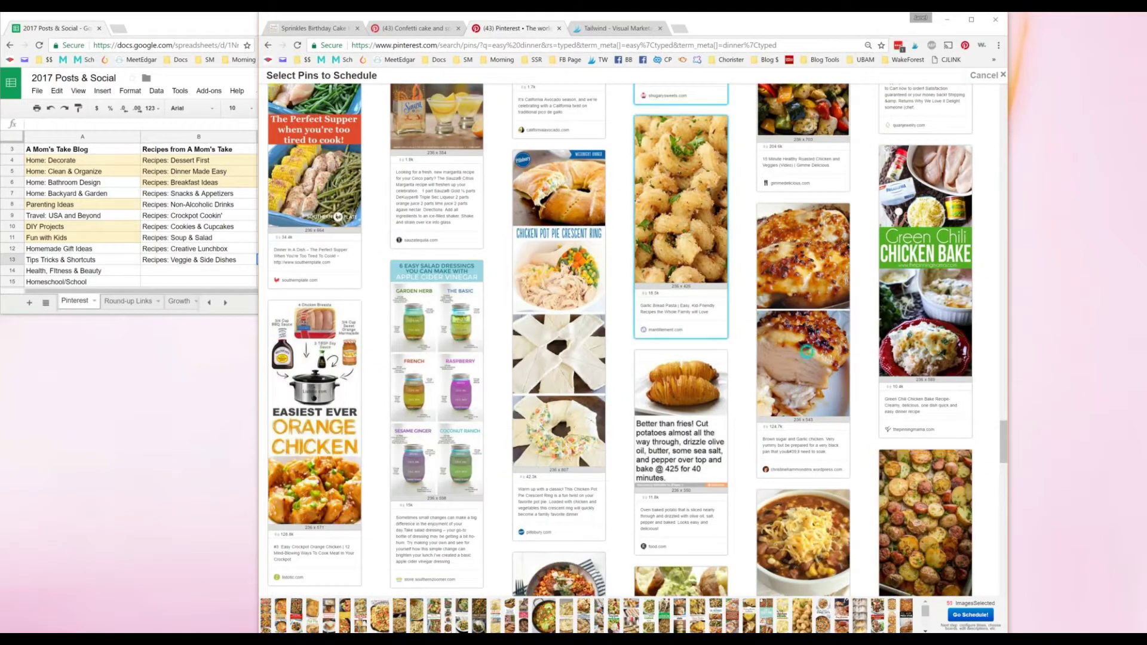
click(803, 349)
click(925, 299)
scroll(773, 488, down, 4)
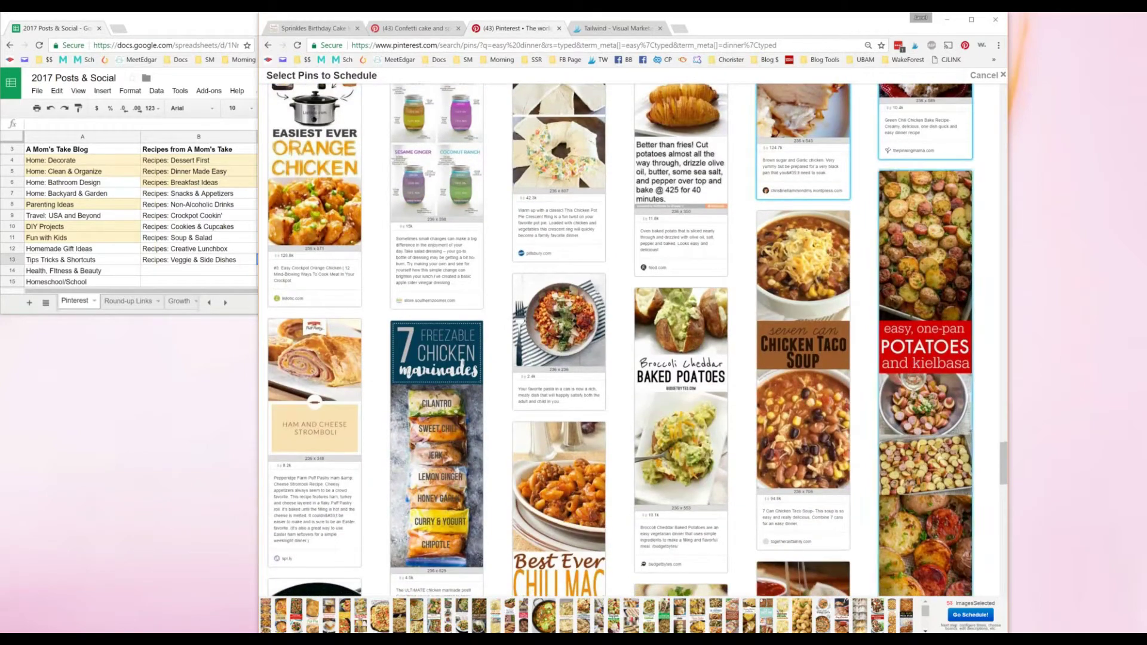
click(804, 382)
click(677, 518)
Step: Add Chili Mac, Frito Taco Bake, Garlicky Baked Shrimp, Garlic Chicken Pesto and Tomato Spinach Chicken Spaghetti
scroll(677, 518, down, 4)
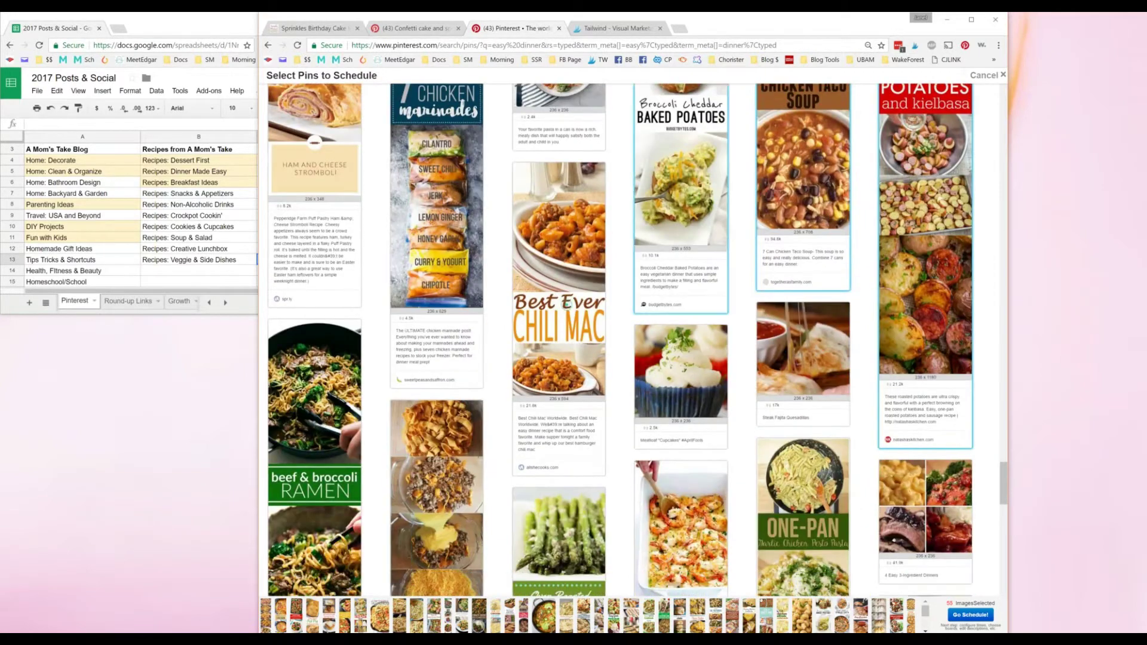
click(559, 251)
click(448, 498)
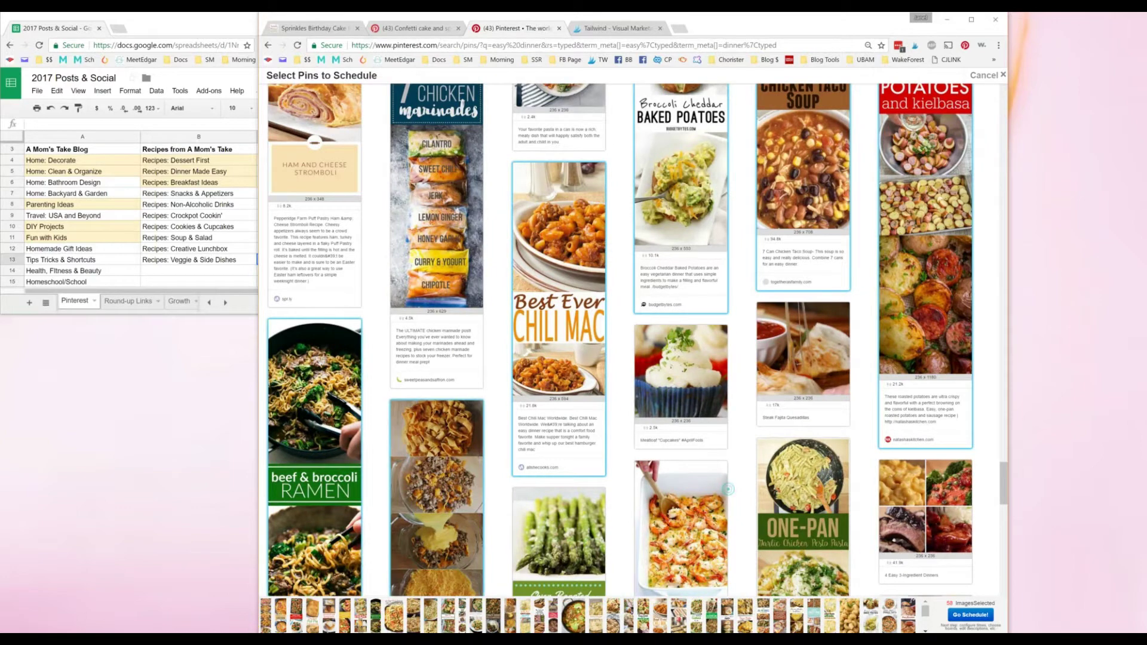
scroll(449, 498, down, 2)
scroll(678, 431, down, 2)
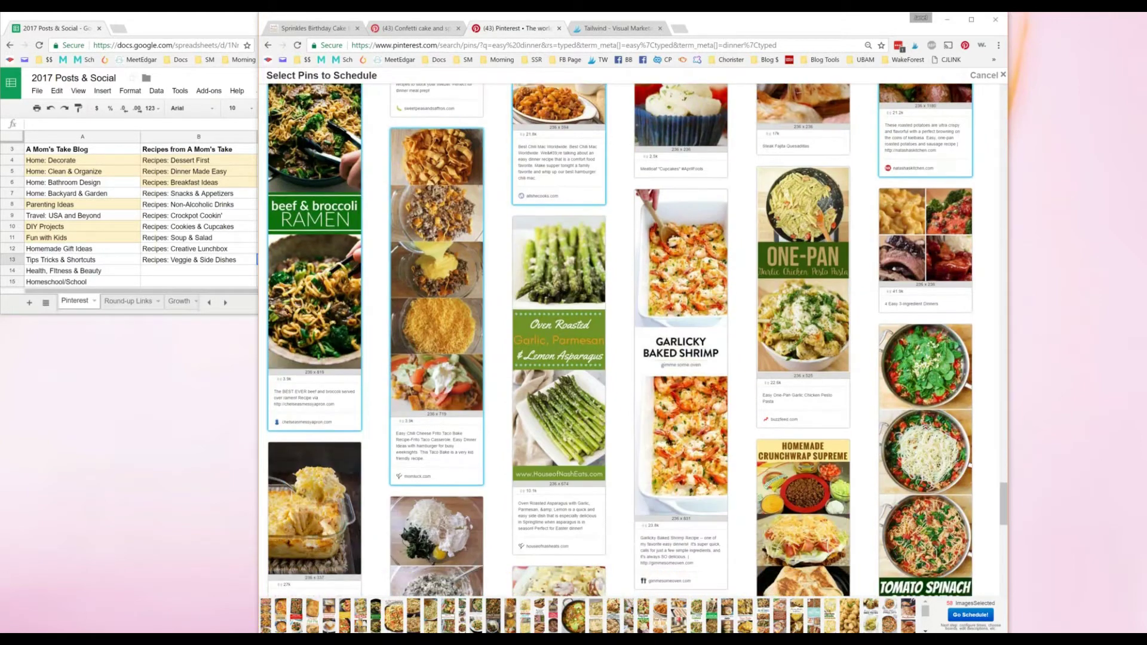
click(678, 431)
click(797, 313)
scroll(822, 497, down, 3)
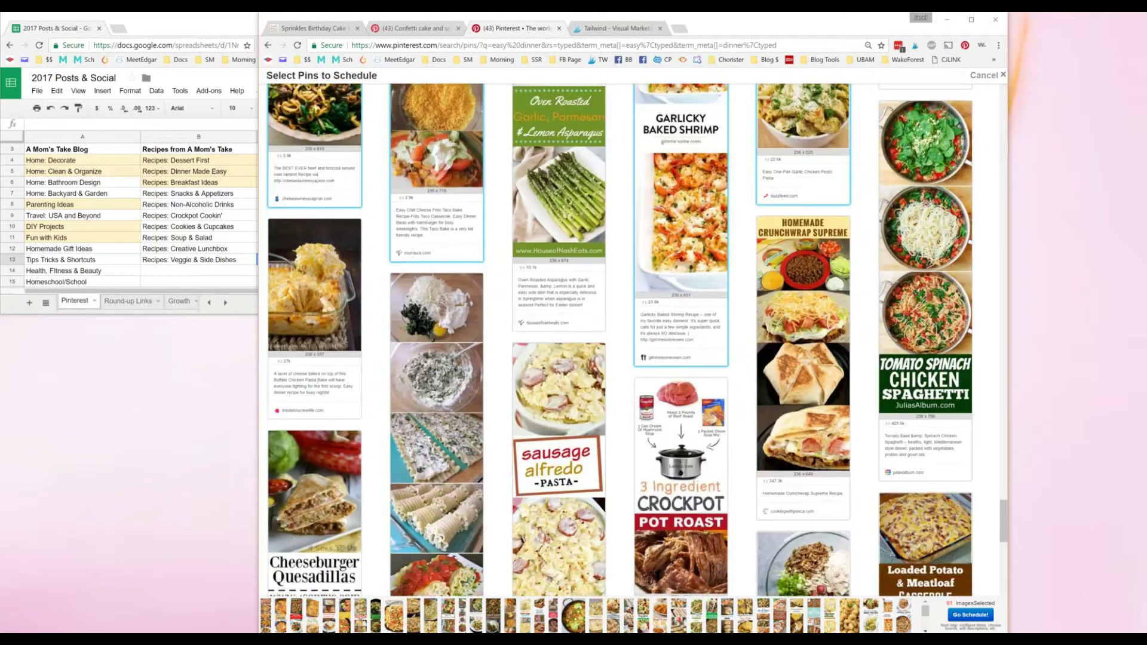
click(930, 253)
Step: Add Sausage Alfredo Pasta, Cheeseburger Quesadillas, Meatloaf Casserole and light & easy Chicken Salad
scroll(930, 252, down, 3)
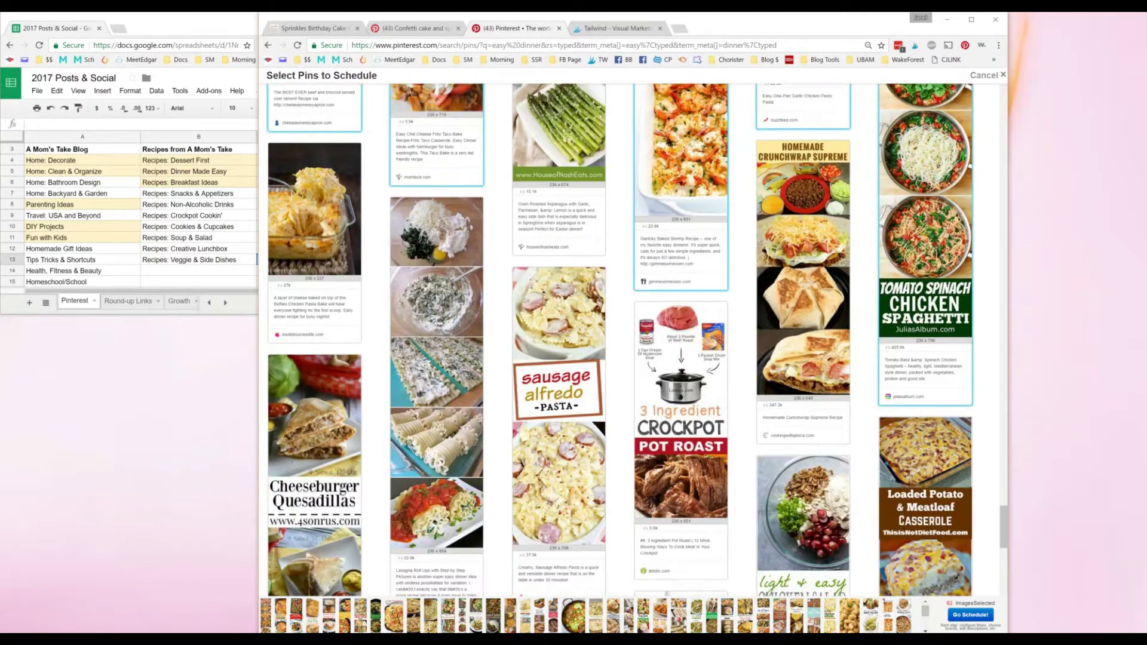
click(554, 402)
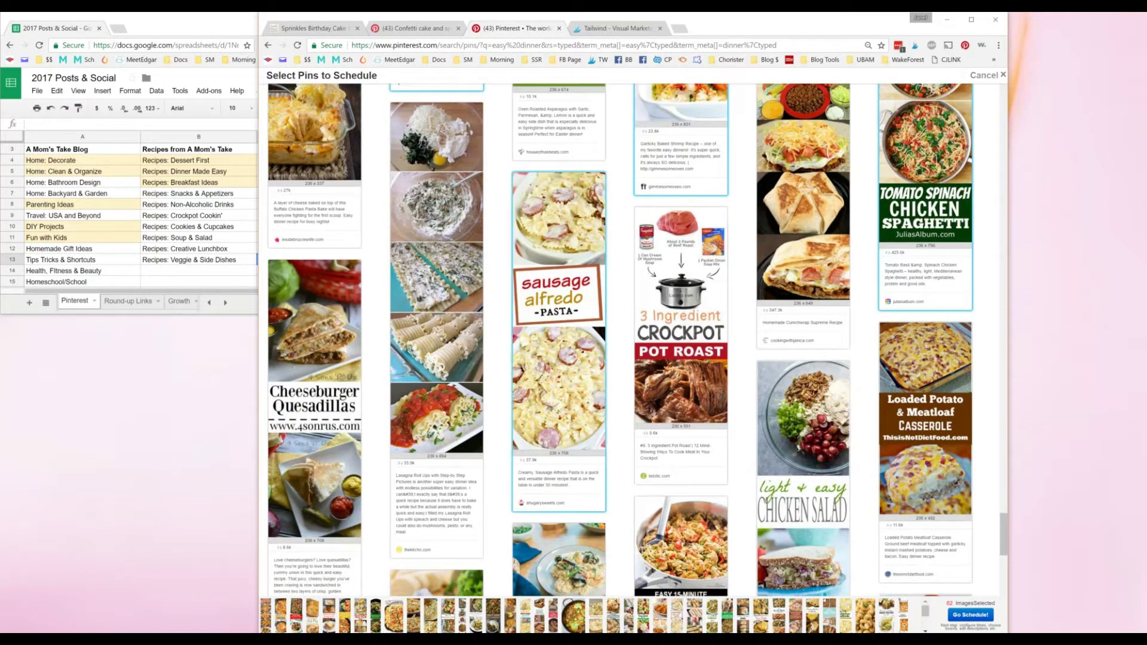
scroll(314, 358, down, 2)
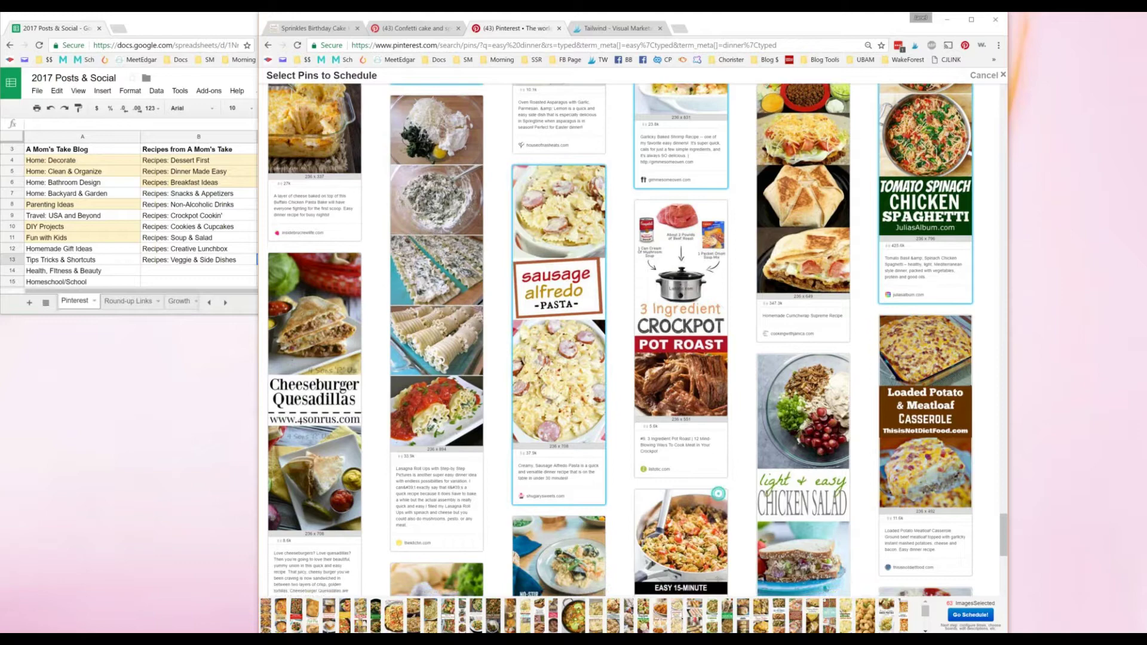
click(314, 359)
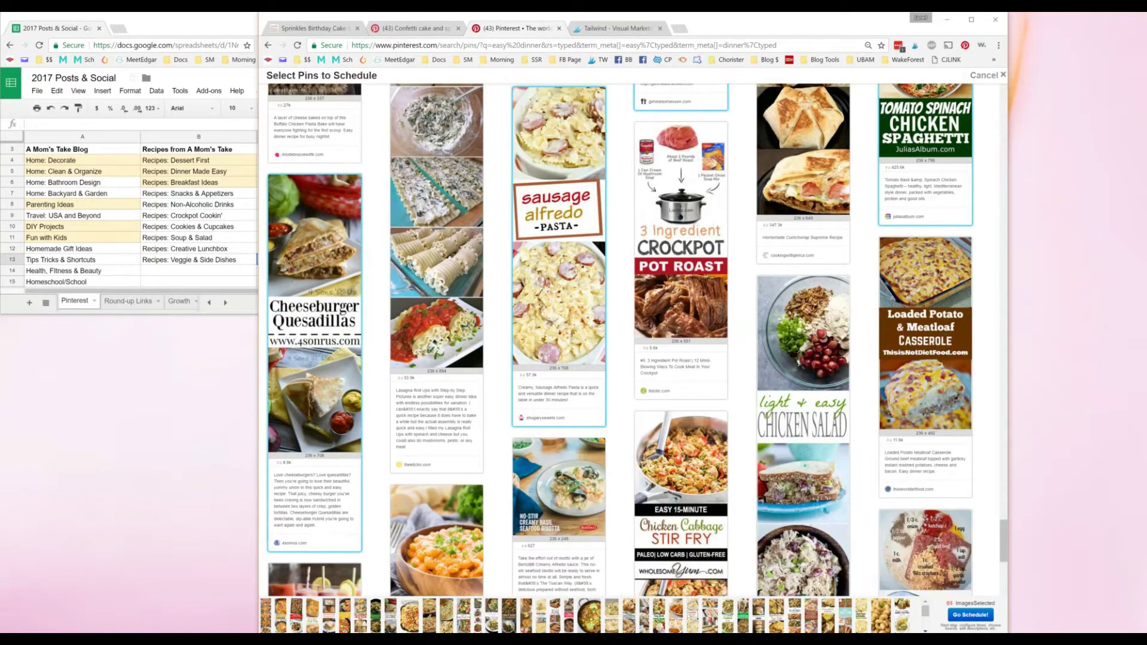
click(944, 339)
click(805, 466)
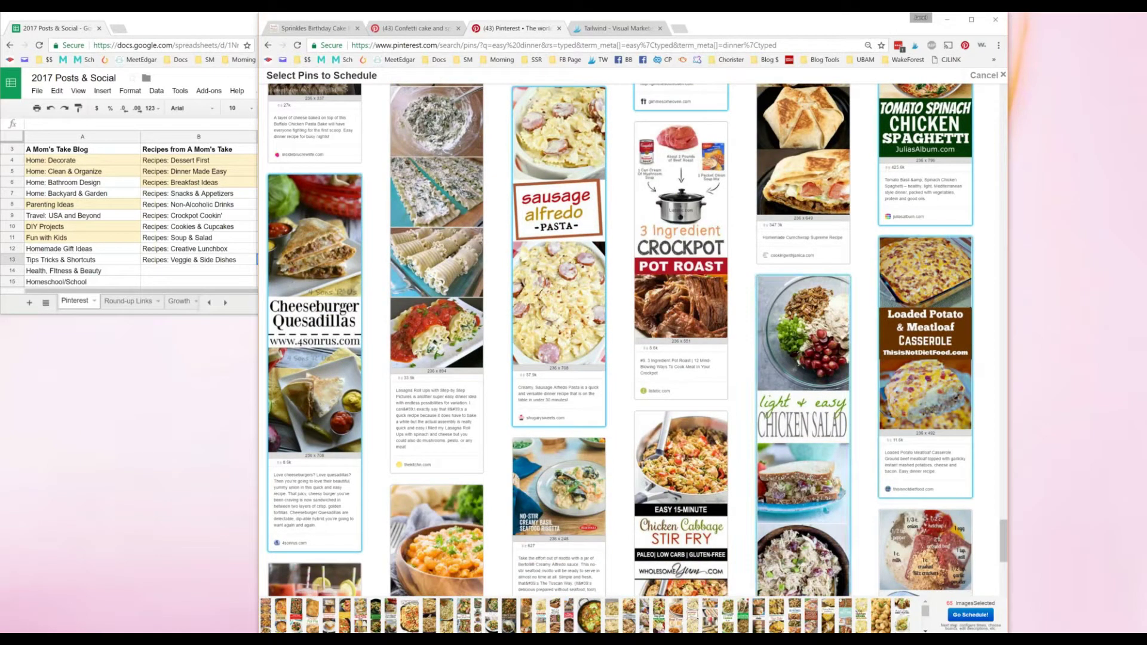
Step: Add Chicken Cabbage Stir Fry, Creamy Macaroni & Cheese Casserole and BBQ Chicken Tostadas
scroll(620, 339, down, 4)
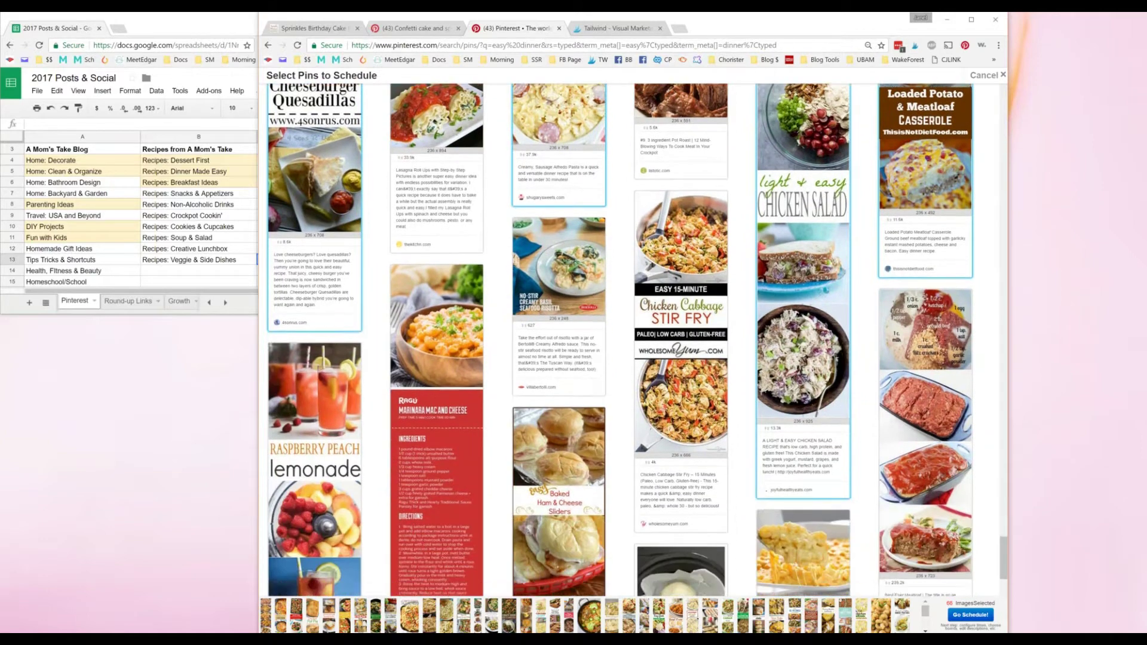
click(681, 350)
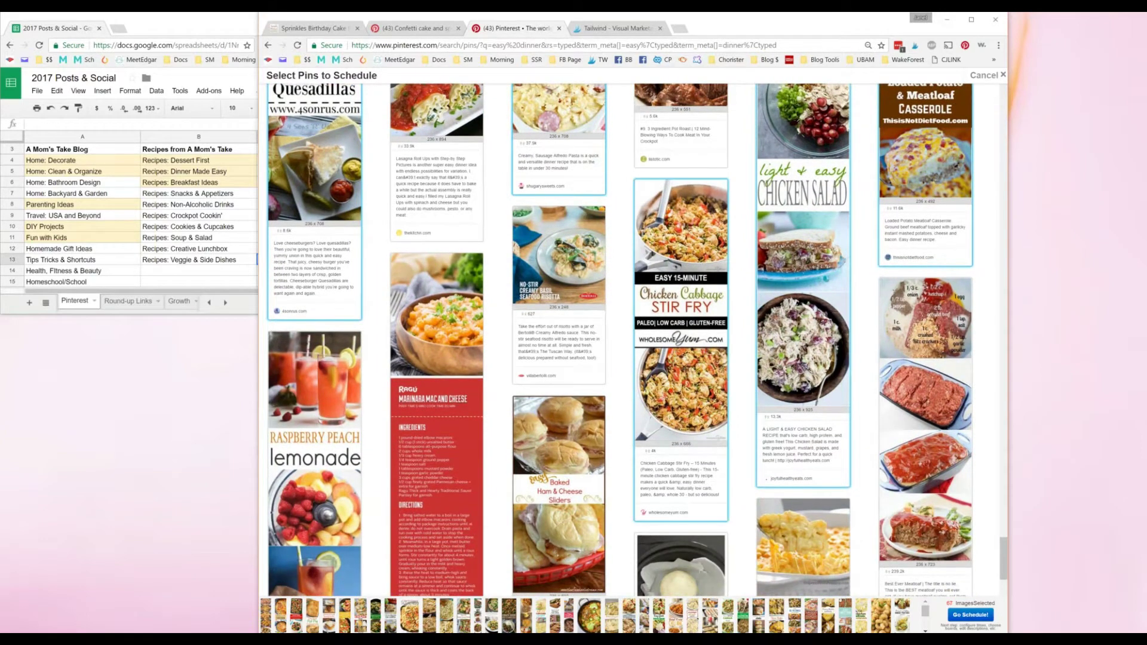
scroll(723, 508, down, 3)
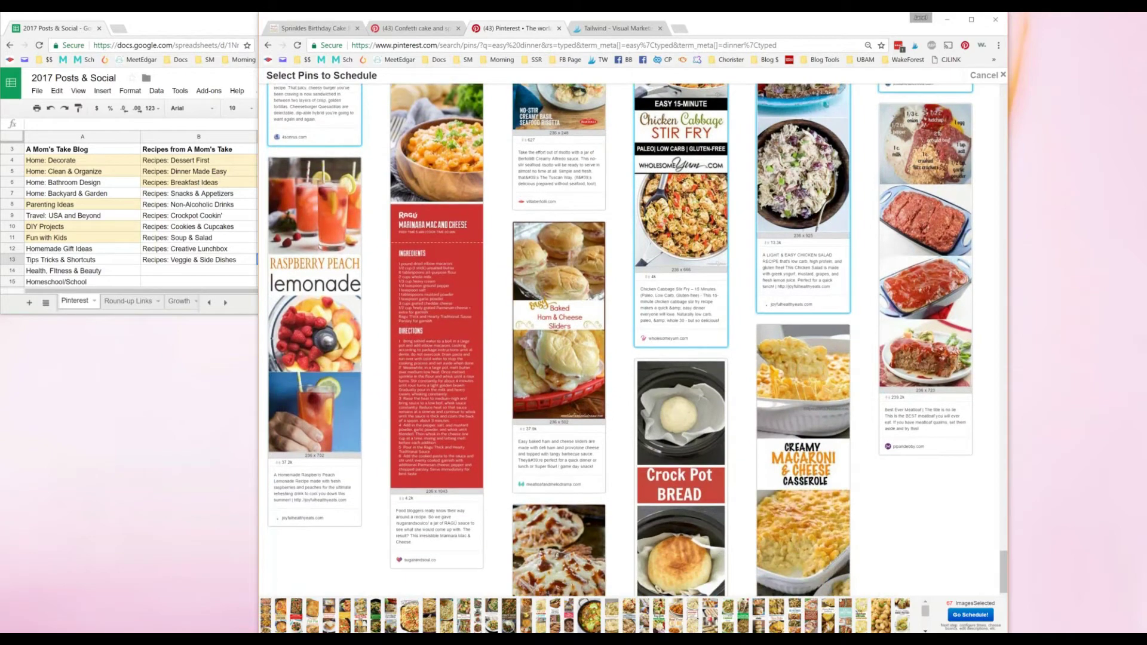
click(804, 460)
scroll(803, 460, down, 4)
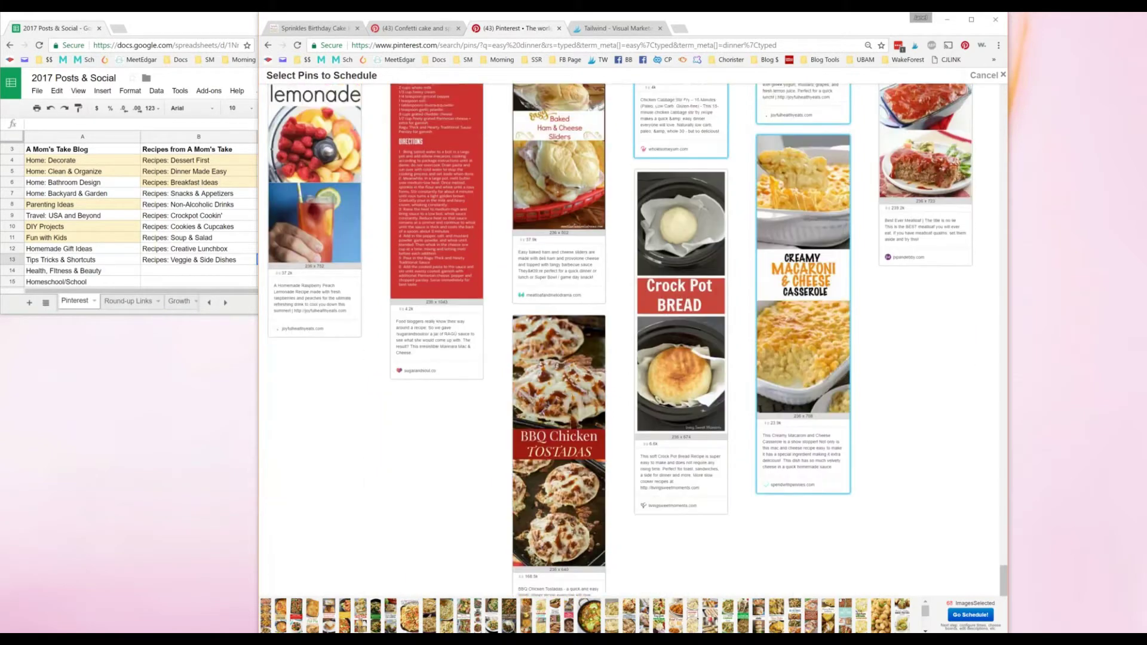
click(558, 334)
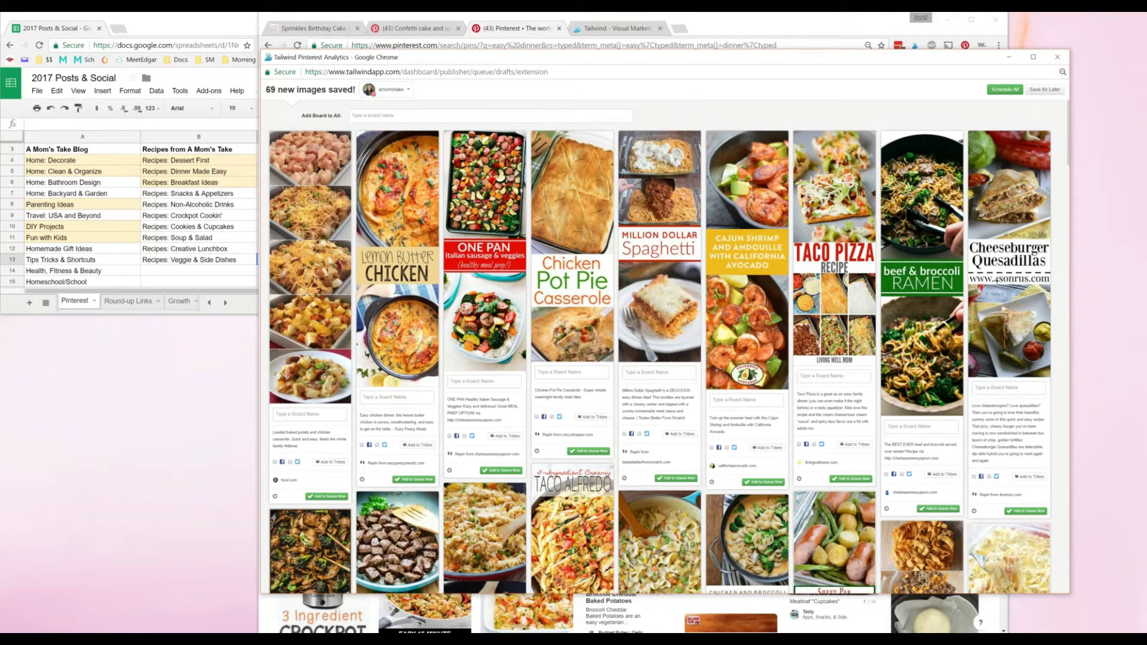
Step: Apply the 'Recipes: Dinner Made Easy' board to every pin by searching 'dinn' in Add Board to All
click(381, 116)
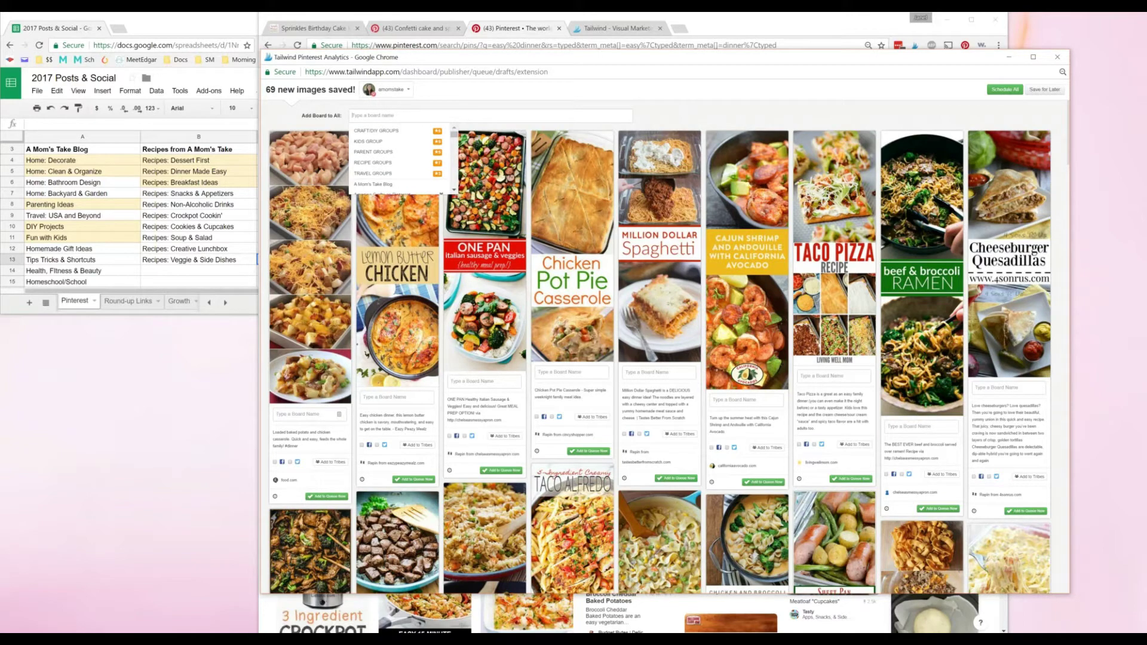
text(dinn)
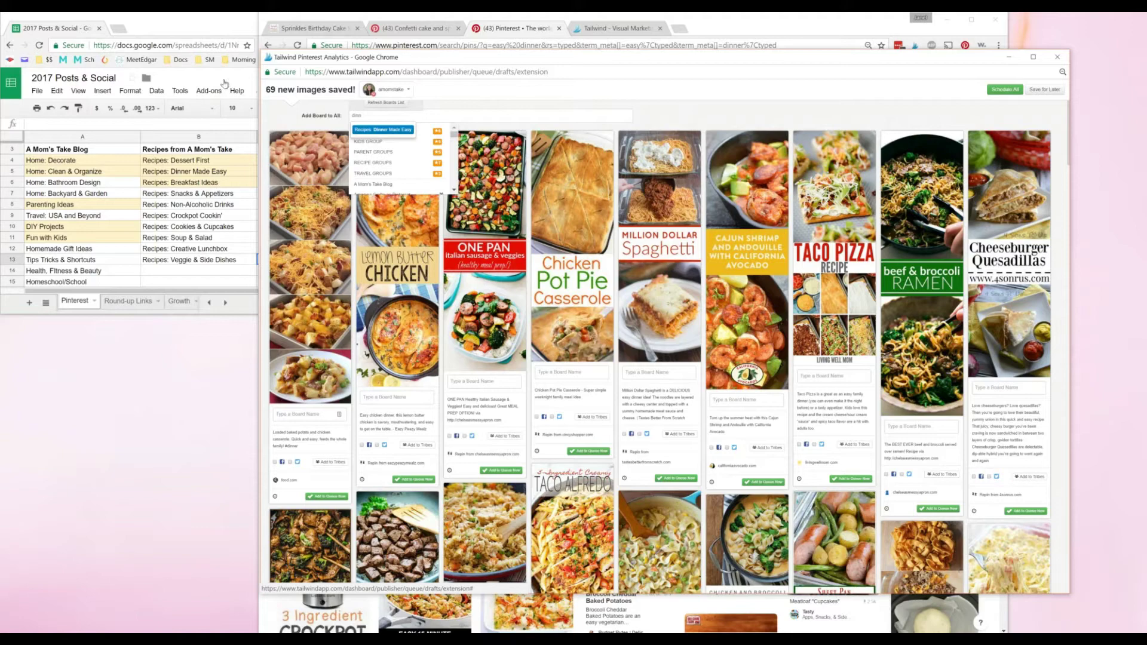
key(Return)
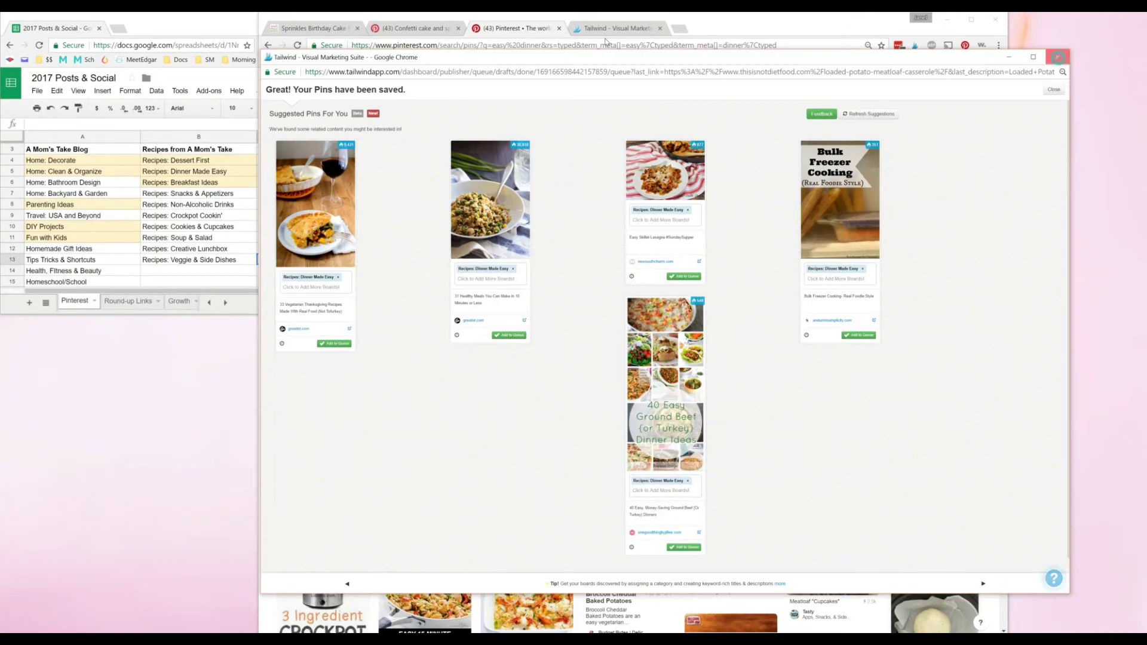
Step: Close Tailwind's 'Your Pins have been saved' suggested-pins popup
click(1057, 57)
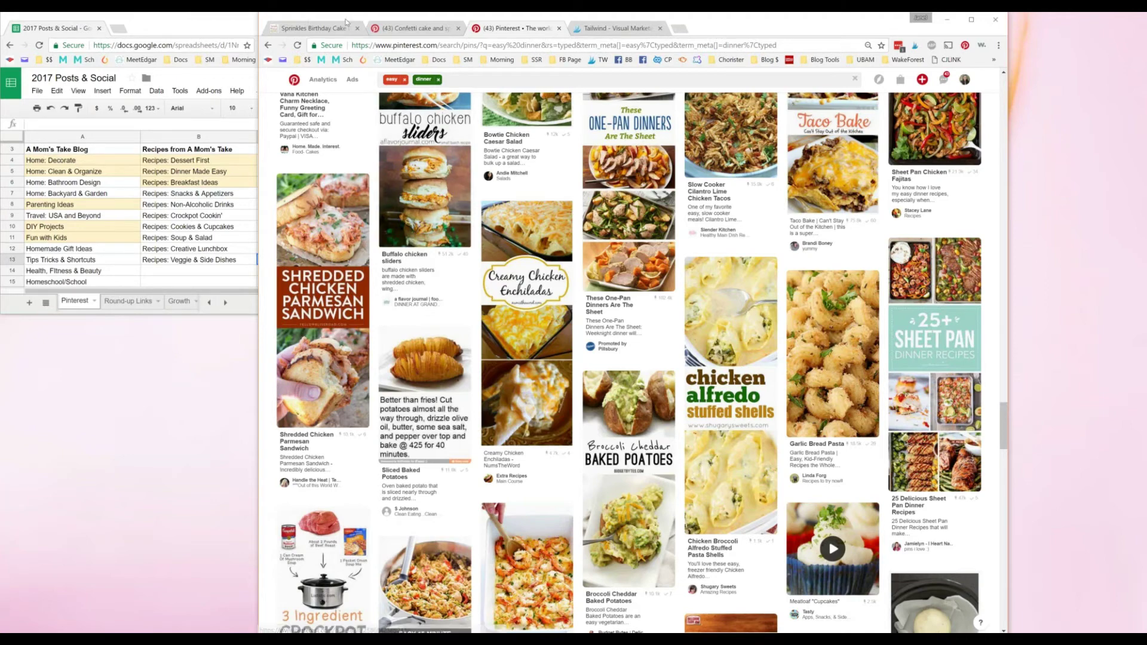
Step: Switch to the Tailwind Publisher tab and reload the page to show the scheduled dinner pins
key(ctrl+Tab)
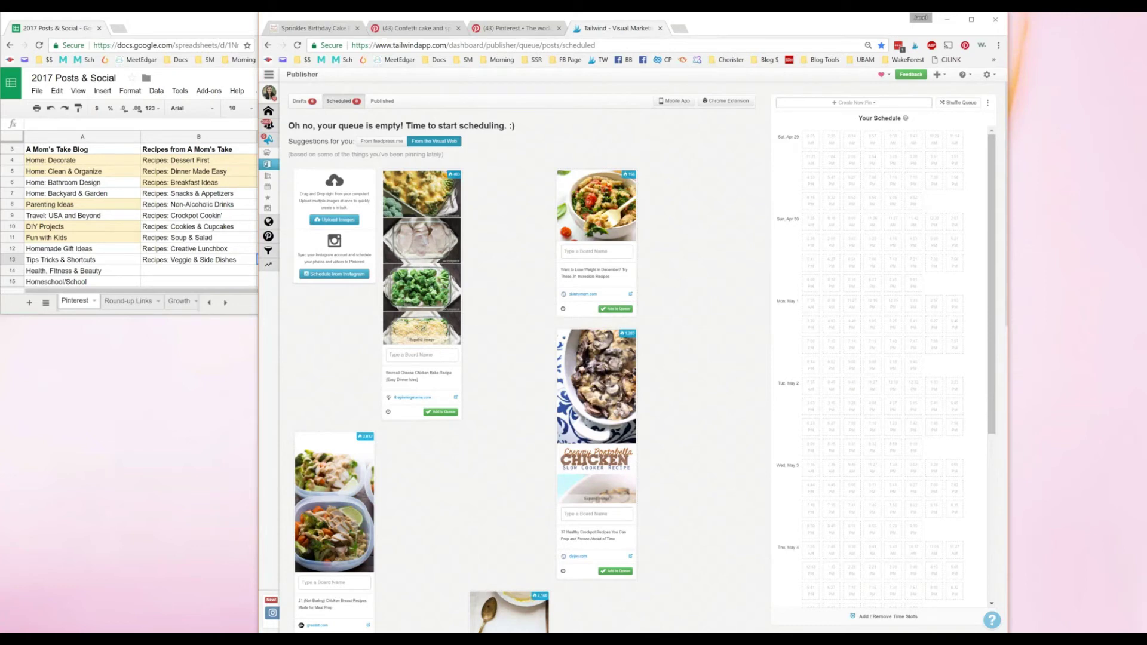
key(ctrl+l)
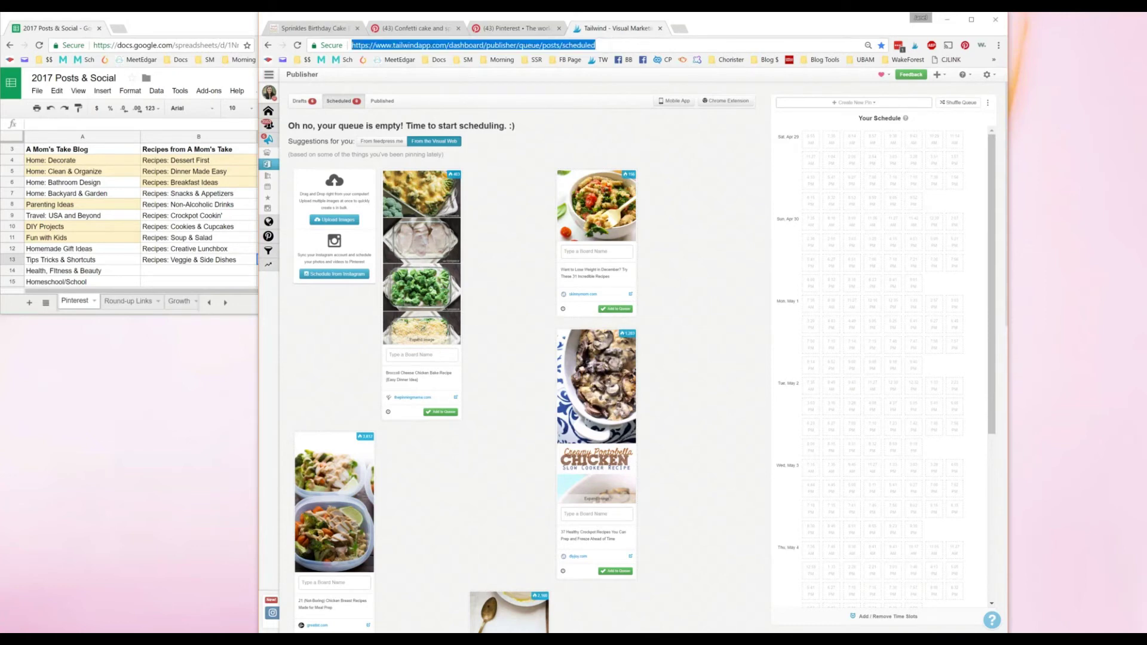
key(Return)
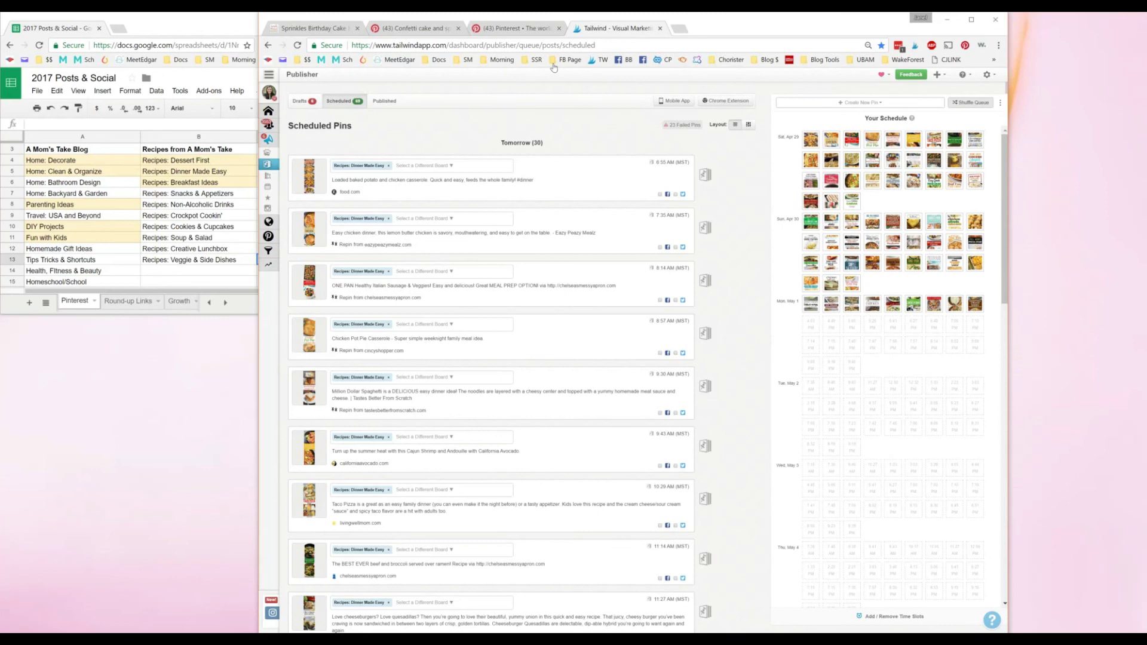
Step: Choose Shuffle Queue in Tailwind, bringing up the Shuffle My Queue confirmation
click(970, 102)
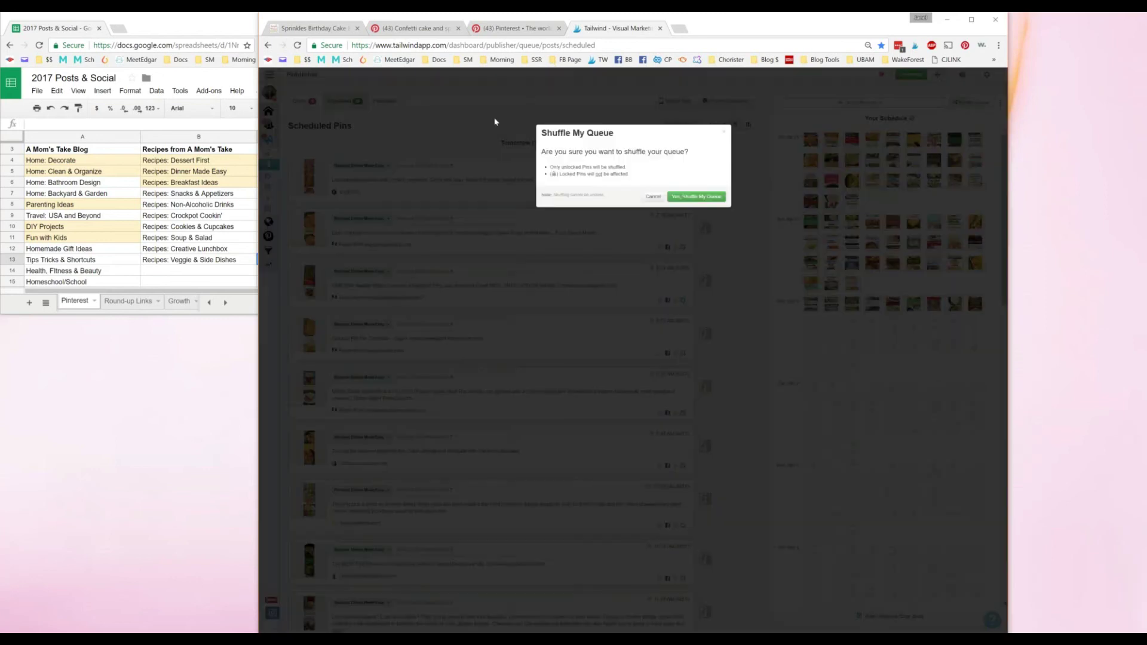